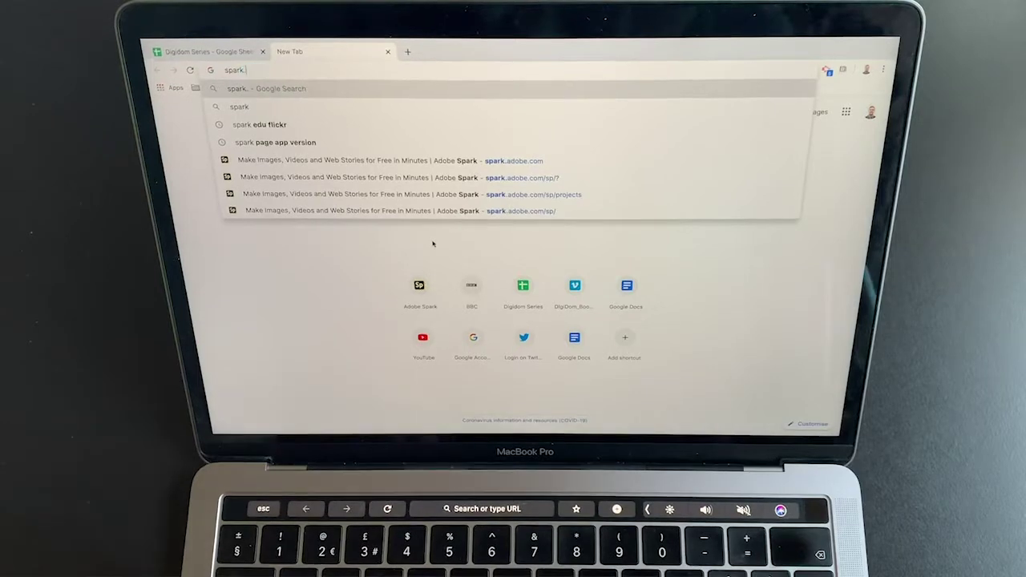
# Load spark.adobe.com in Chrome to reach the Adobe Spark Projects page
pyautogui.write('adobe.com')
pyautogui.press('Right')
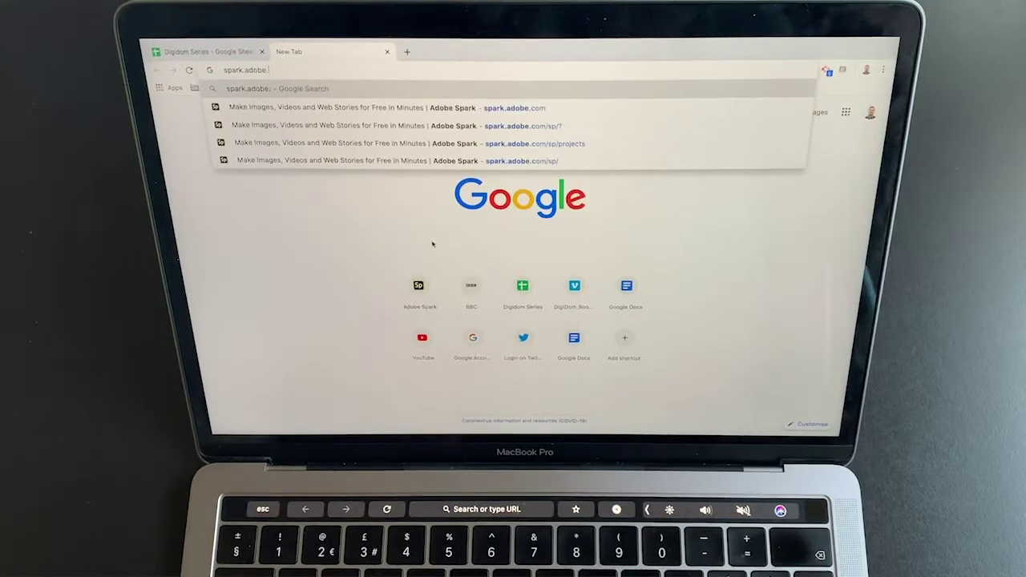
pyautogui.press('Return')
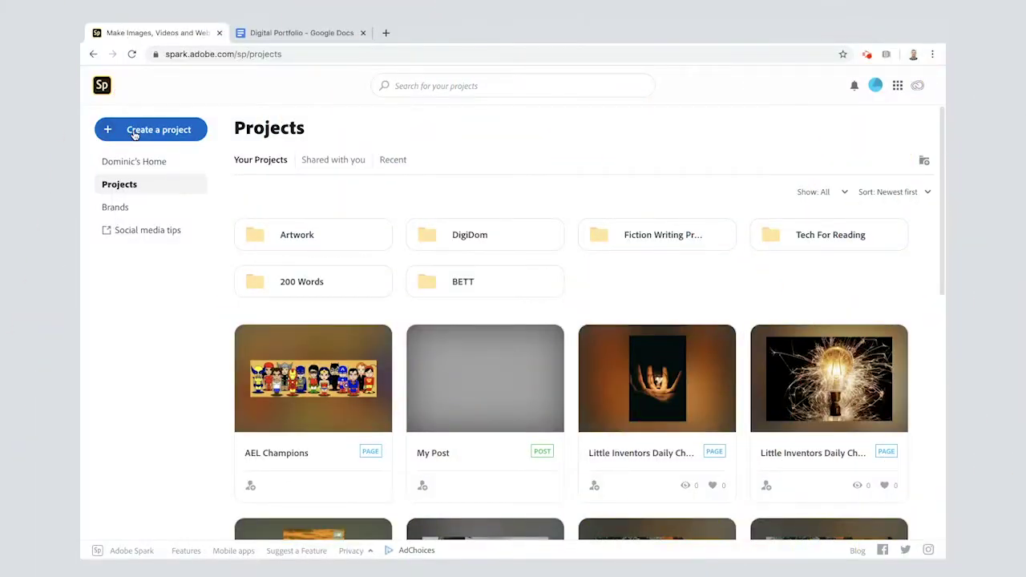
# Start a new Spark web page and paste the author's name from the notes as its title
pyautogui.click(106, 133)
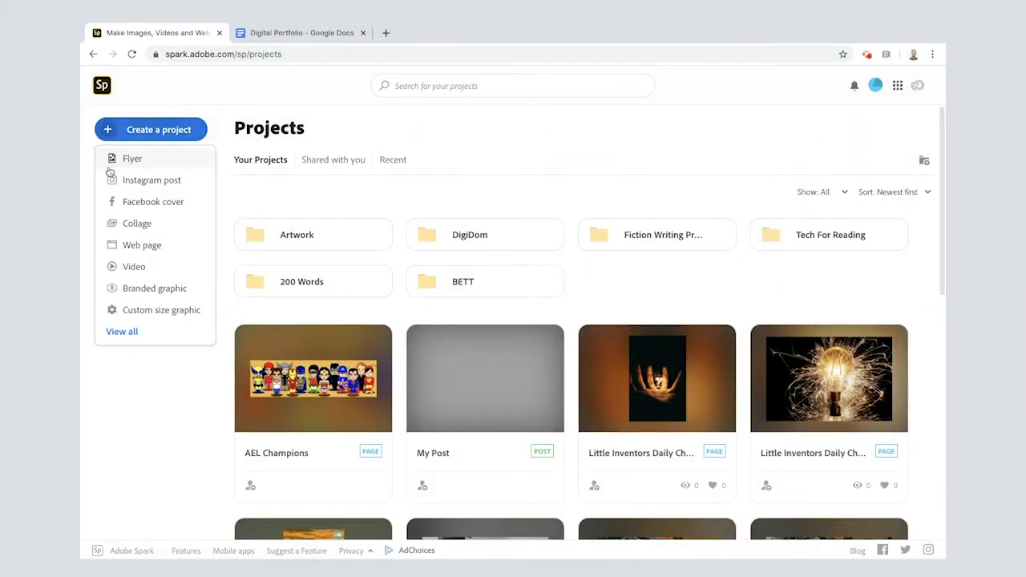
pyautogui.click(128, 244)
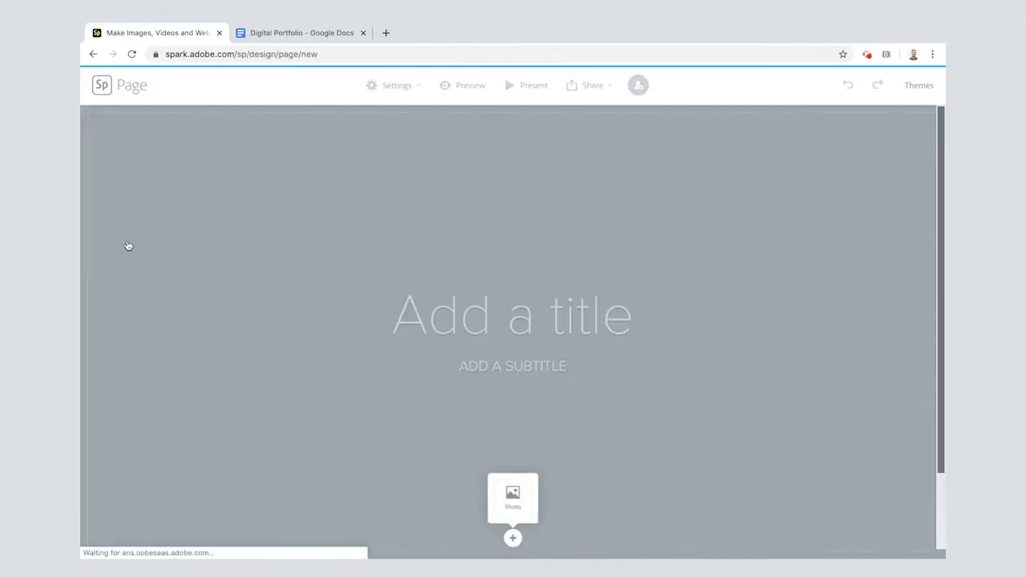
pyautogui.click(303, 33)
pyautogui.moveTo(371, 277); pyautogui.dragTo(467, 276)
pyautogui.hotkey('ctrl', 'c')
pyautogui.click(156, 33)
pyautogui.click(488, 337)
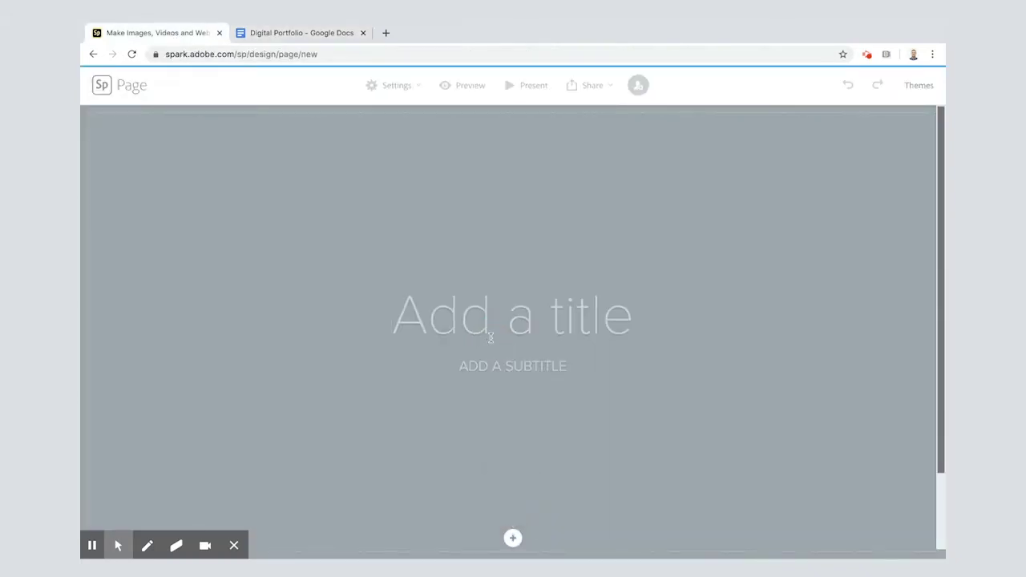
pyautogui.hotkey('ctrl', 'v')
# Copy 'DIGITAL PORTFOLIO' from the notes document and paste it as the page subtitle
pyautogui.click(294, 36)
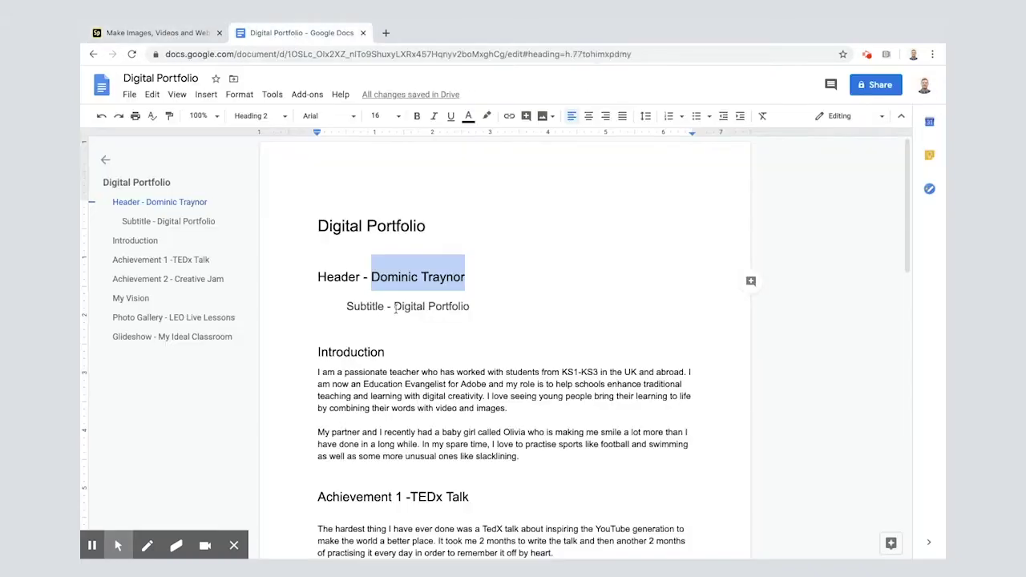
pyautogui.moveTo(394, 306); pyautogui.dragTo(469, 306)
pyautogui.hotkey('ctrl', 'c')
pyautogui.click(156, 33)
pyautogui.click(513, 366)
pyautogui.hotkey('ctrl', 'v')
pyautogui.click(513, 538)
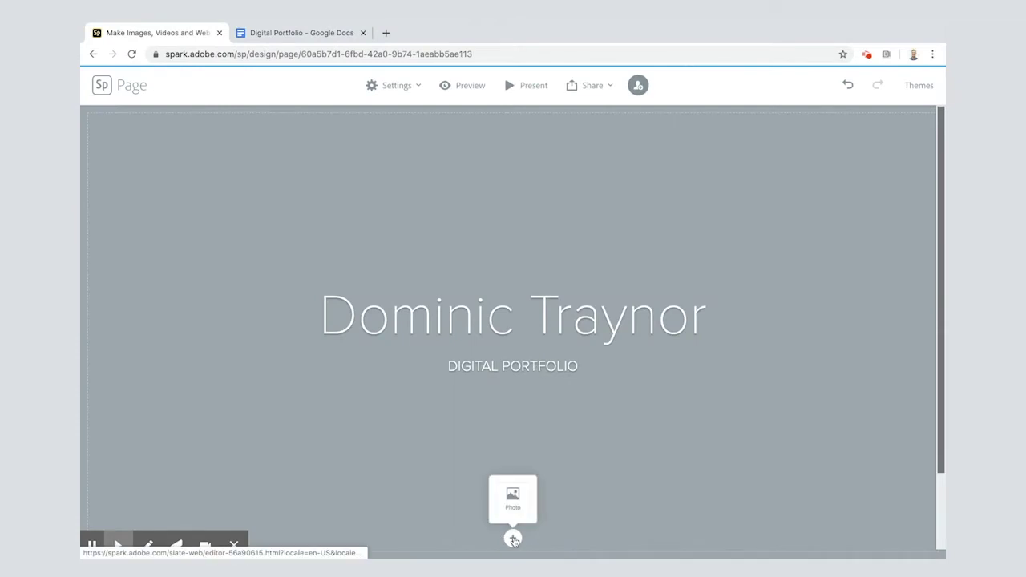
# Search free photos for 'journey' and set the desert road photo as the header background
pyautogui.click(513, 508)
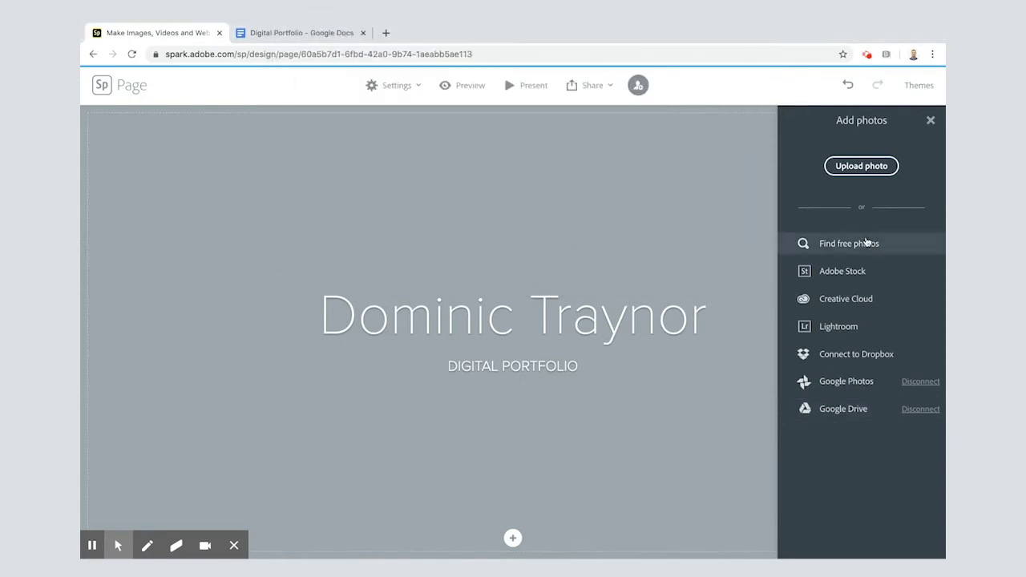
pyautogui.click(866, 243)
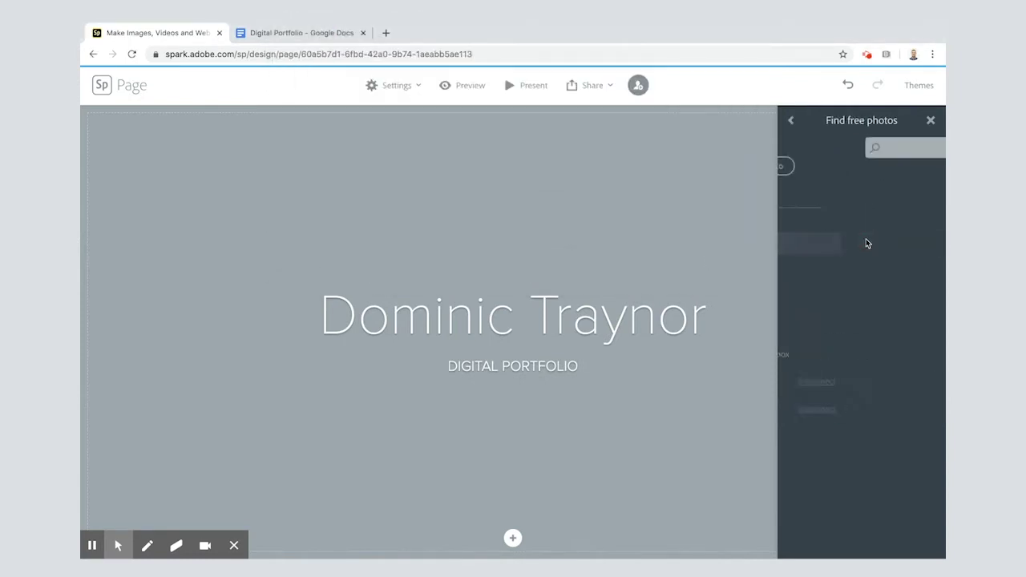
pyautogui.write('l')
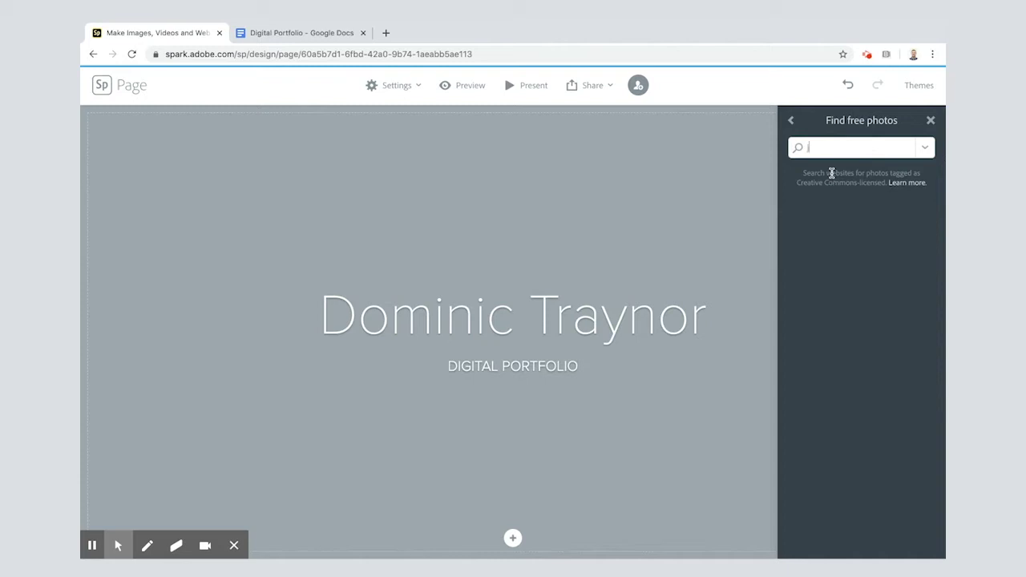
pyautogui.write('ourney')
pyautogui.press('Return')
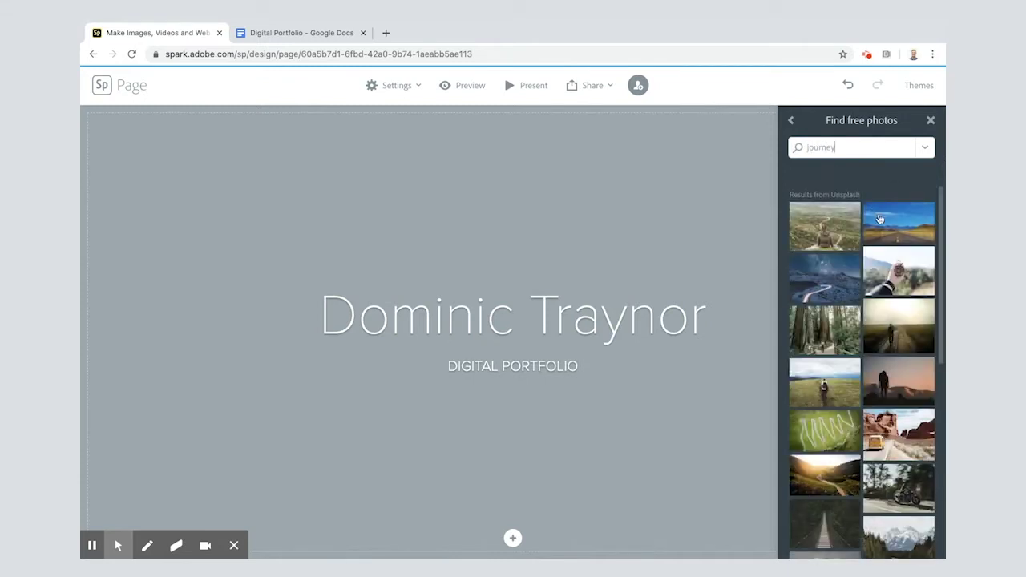
pyautogui.click(881, 222)
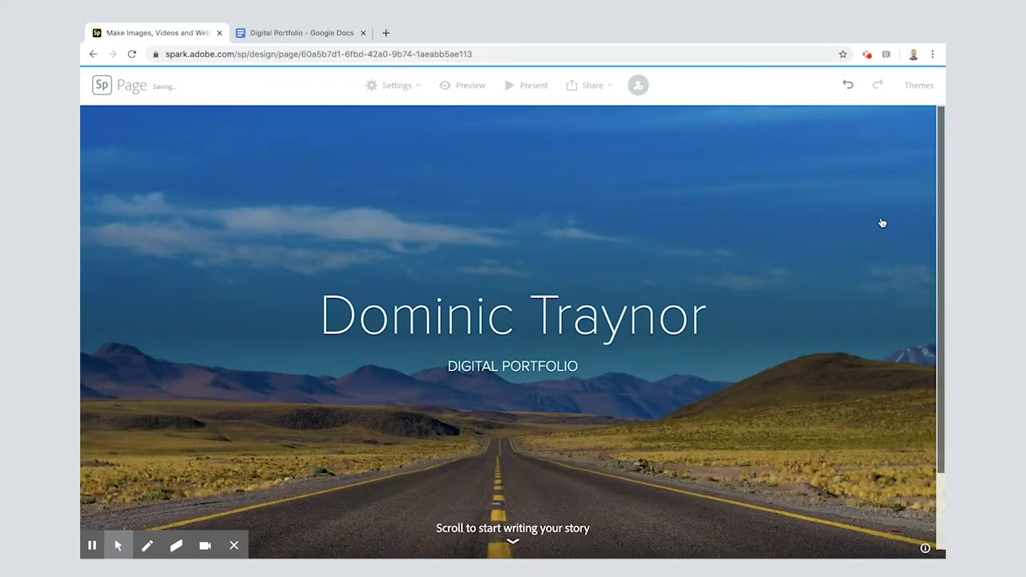
# Add a text block below the header holding both Introduction paragraphs from the notes
pyautogui.scroll(-2, 811, 343)
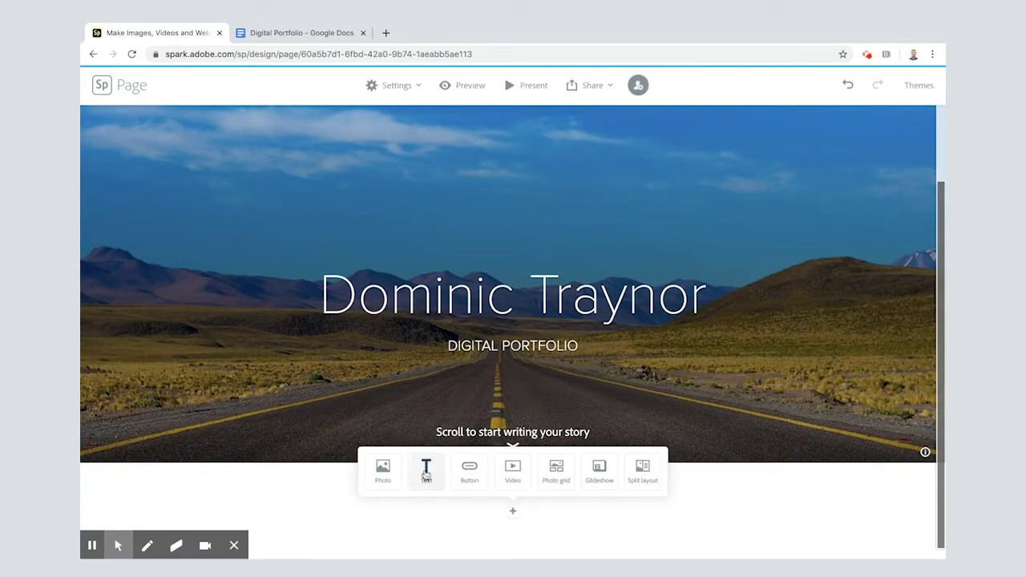
pyautogui.click(426, 473)
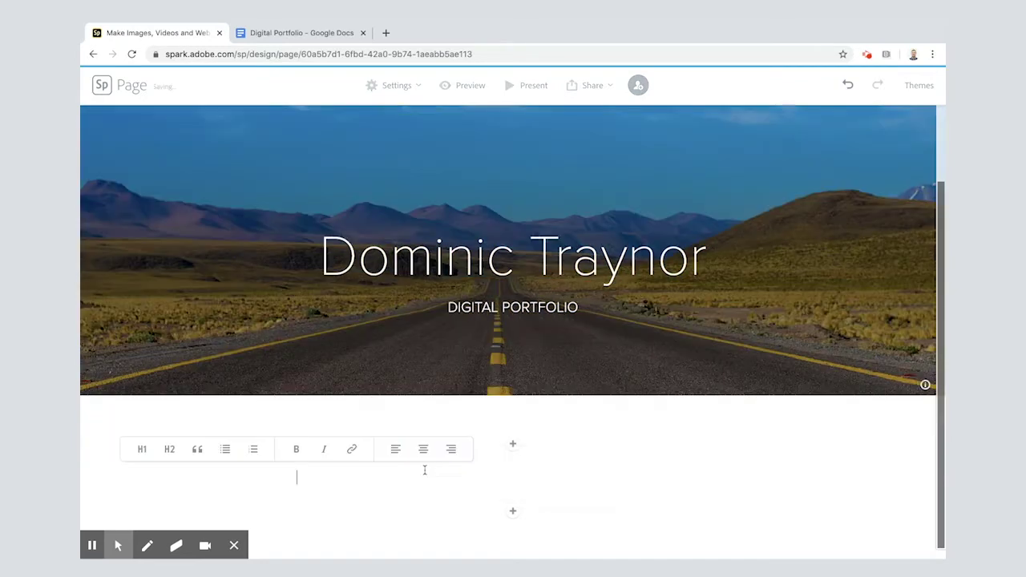
pyautogui.click(287, 31)
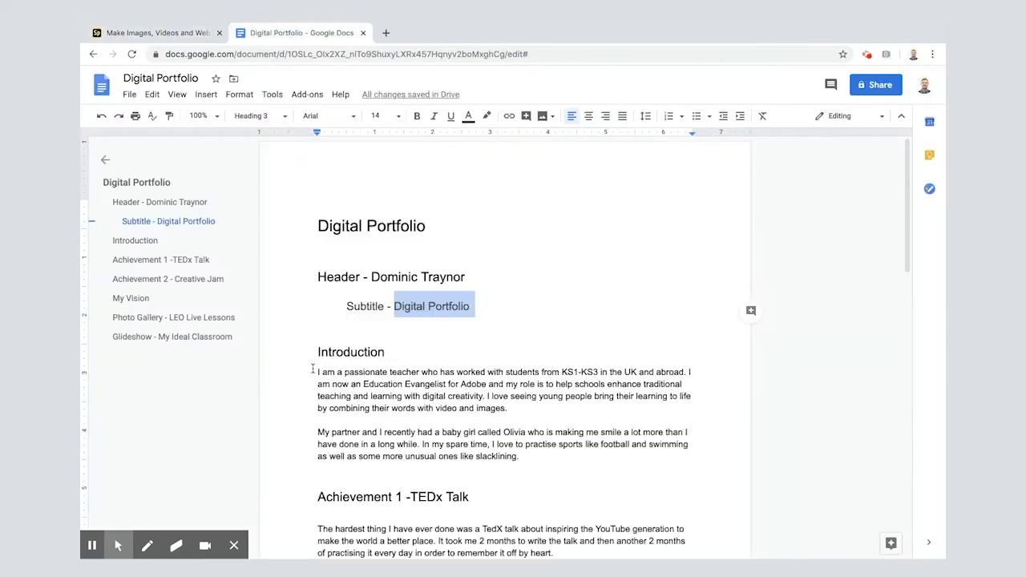
pyautogui.moveTo(314, 370); pyautogui.dragTo(526, 456)
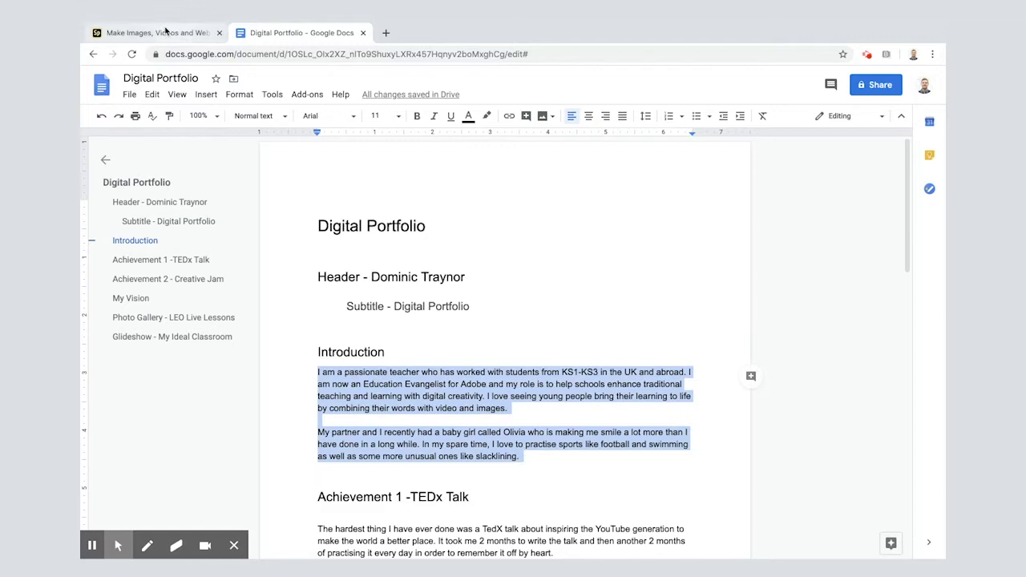
pyautogui.click(165, 33)
pyautogui.hotkey('ctrl', 'v')
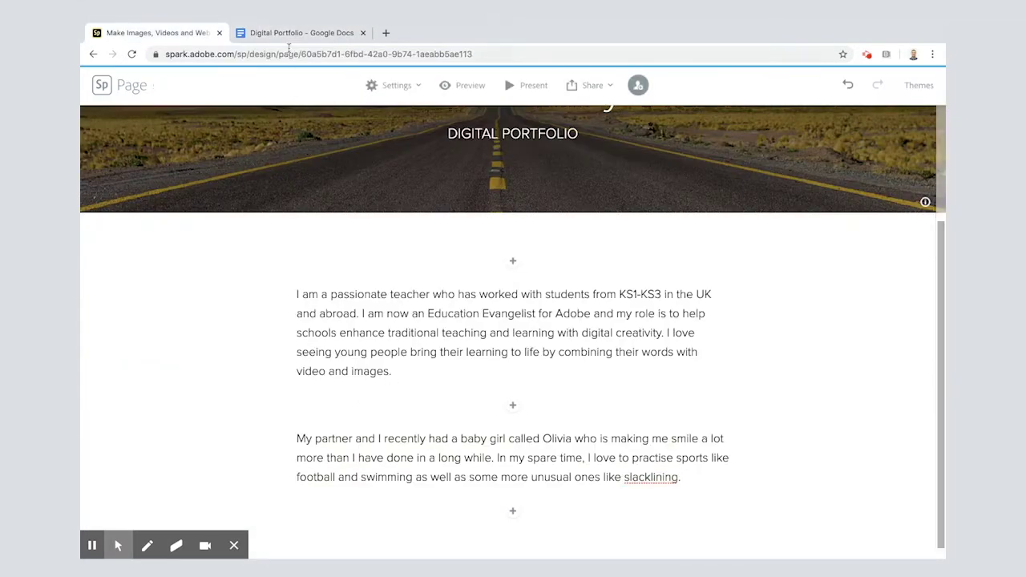
pyautogui.click(293, 32)
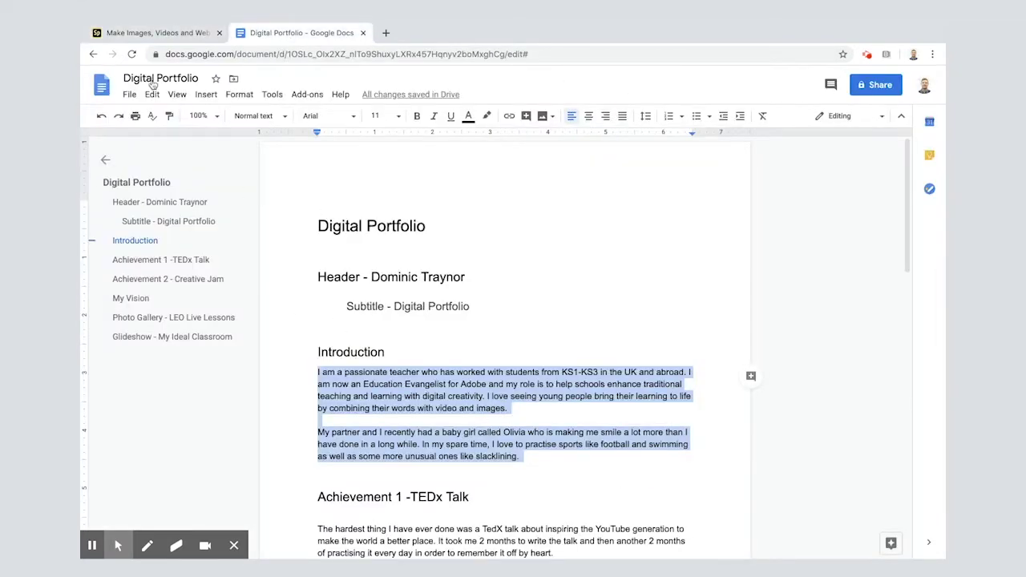
pyautogui.click(112, 34)
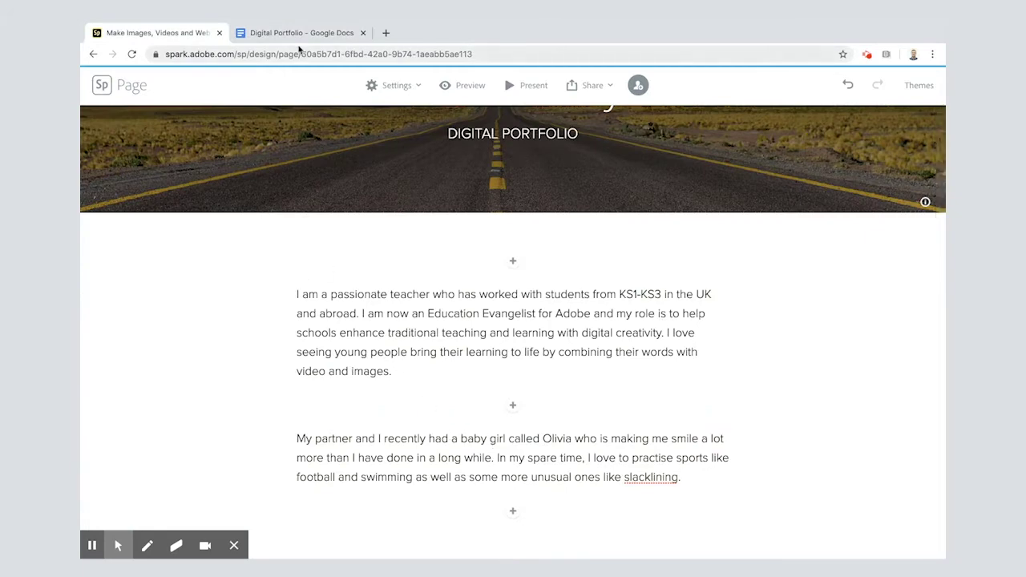
# Select 'TEDx Talk' in the notes document's Achievement 1 heading
pyautogui.click(299, 35)
pyautogui.scroll(-3, 369, 291)
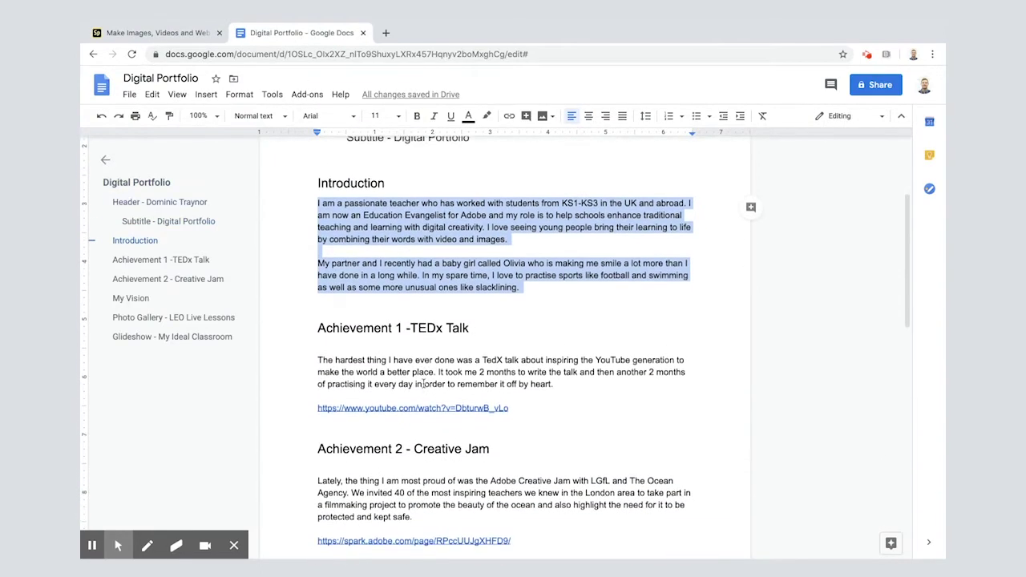
pyautogui.moveTo(407, 328); pyautogui.dragTo(469, 328)
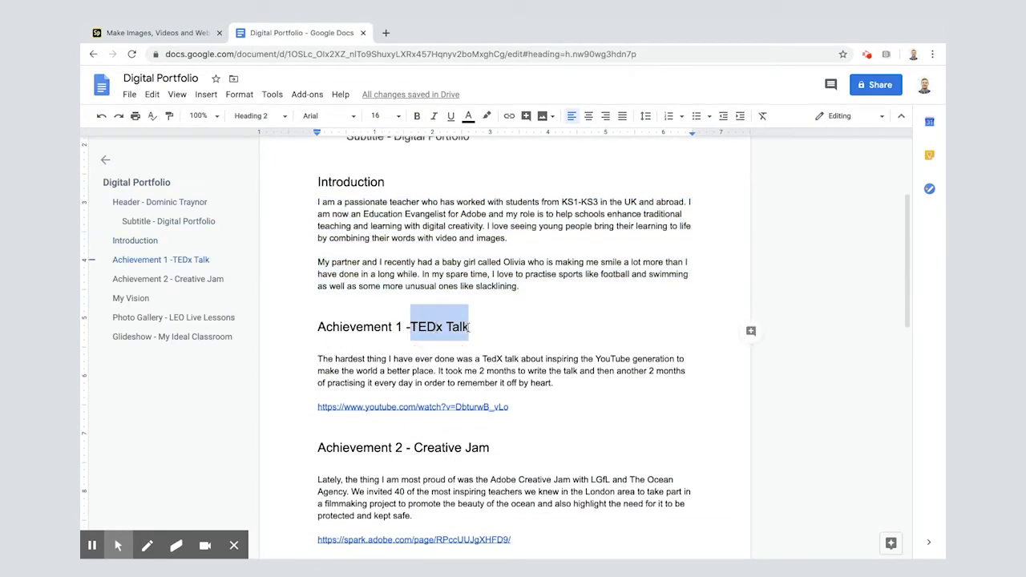
pyautogui.click(156, 34)
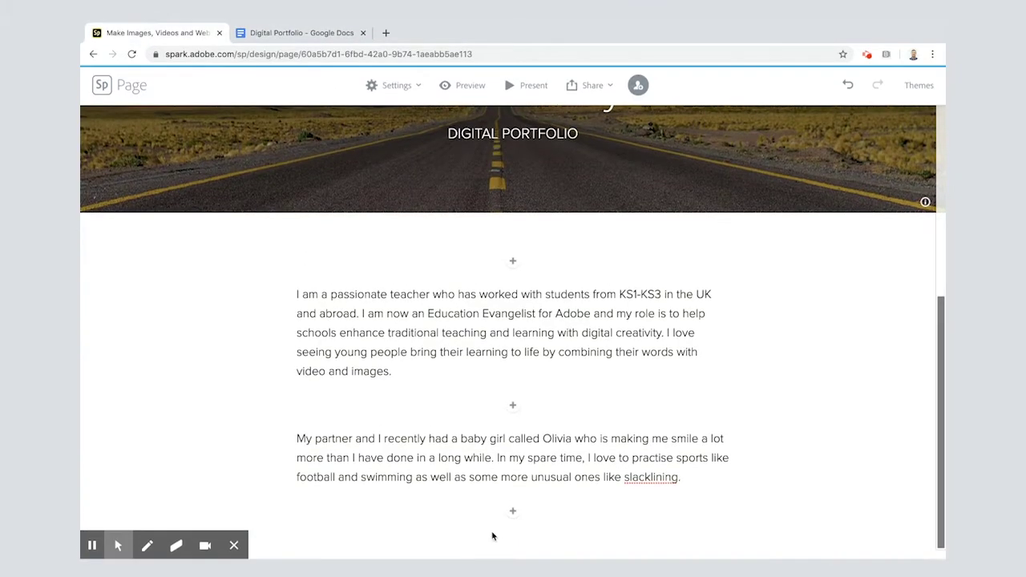
# Add a split image-and-text section with a centred large 'TEDx Talk' heading
pyautogui.click(513, 509)
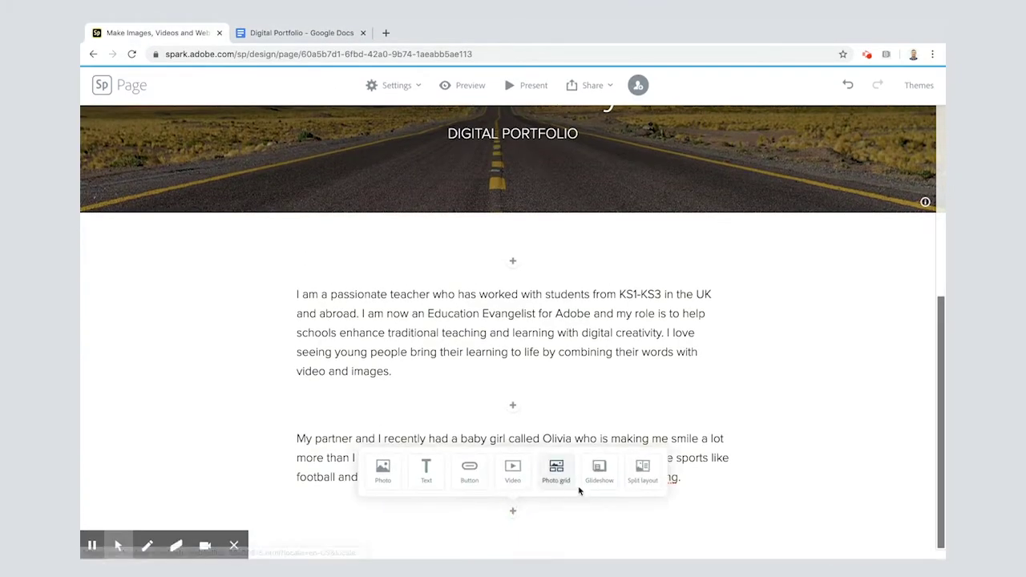
pyautogui.click(642, 471)
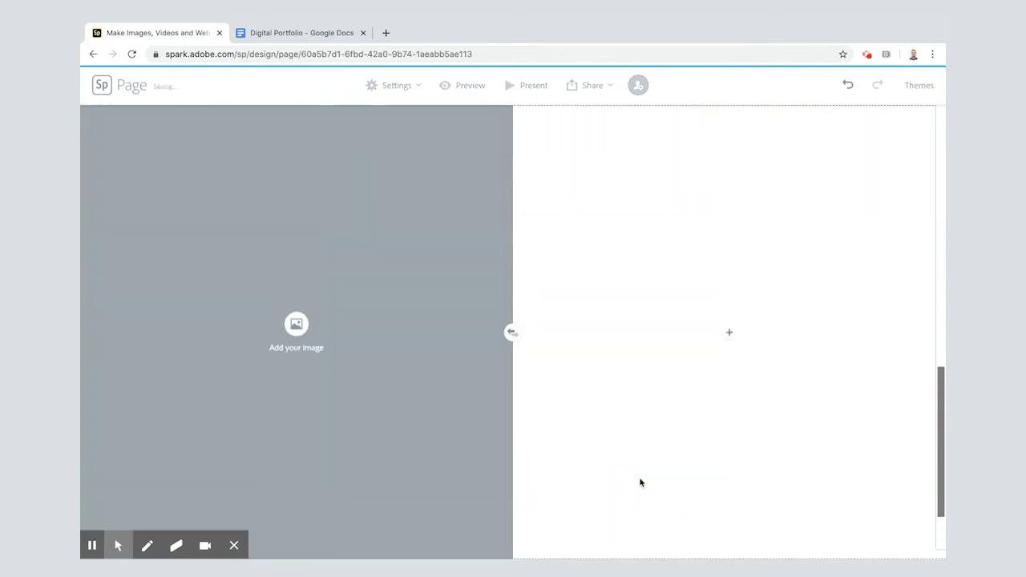
pyautogui.click(729, 337)
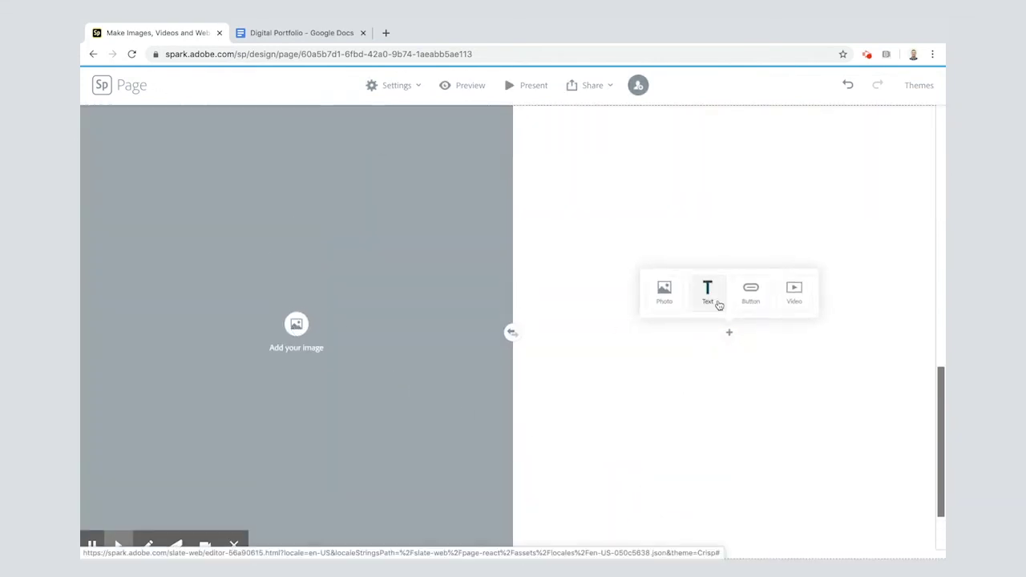
pyautogui.click(710, 293)
pyautogui.write('TEDx Talk')
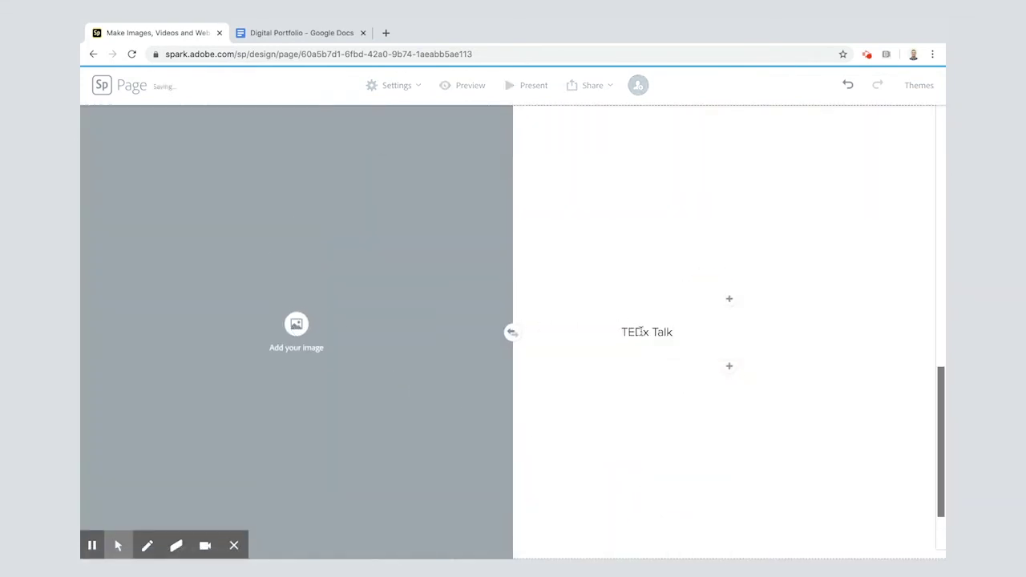
pyautogui.click(640, 331)
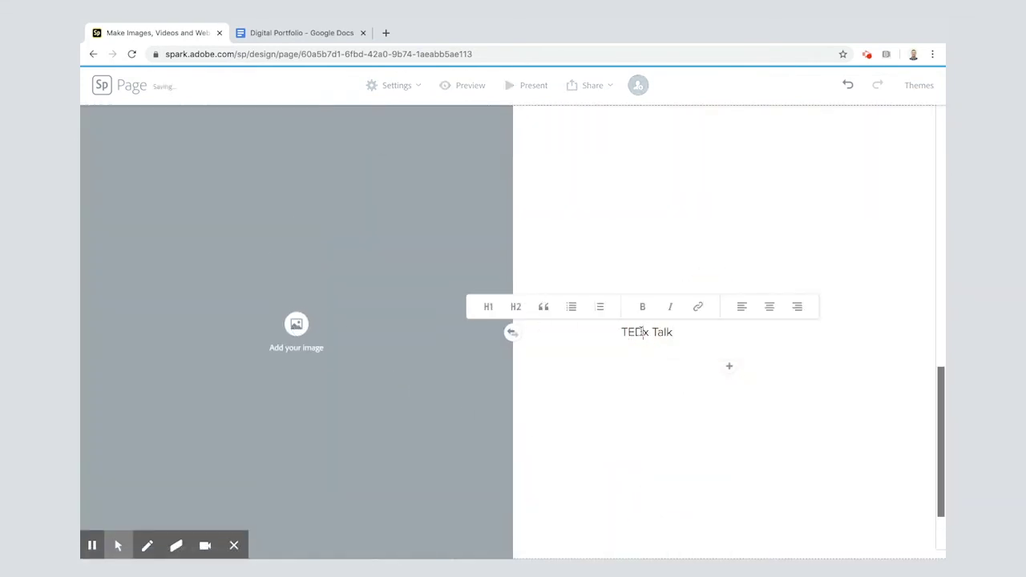
pyautogui.click(488, 306)
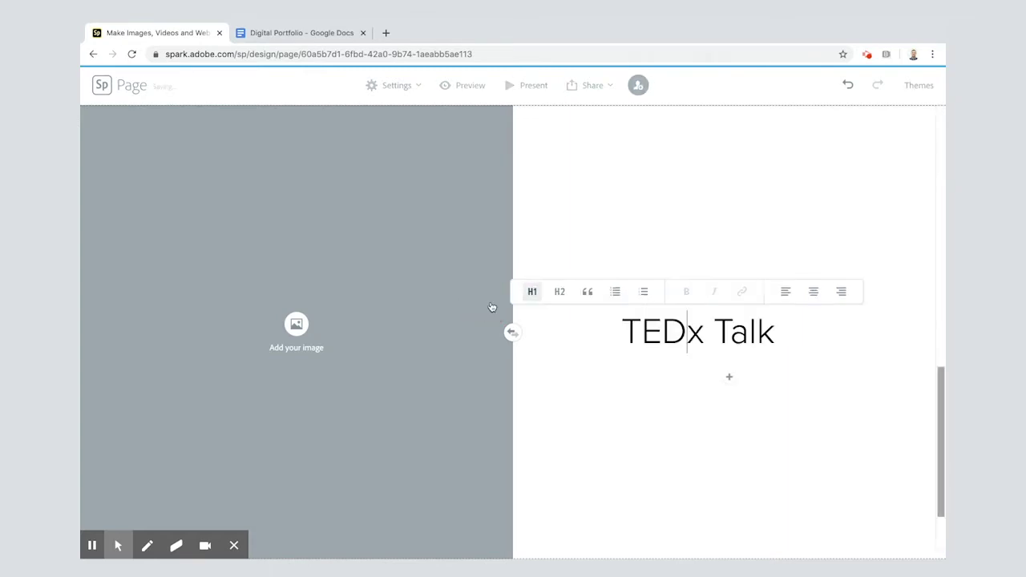
pyautogui.click(812, 292)
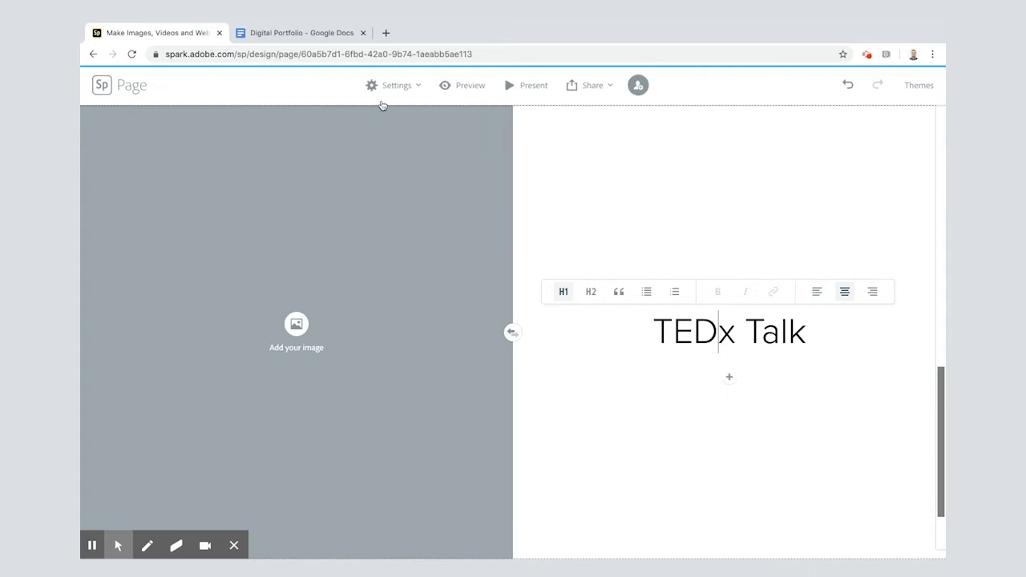
# Paste the TEDx talk paragraph under the heading and copy the talk's YouTube link
pyautogui.click(299, 36)
pyautogui.moveTo(317, 358); pyautogui.dragTo(553, 383)
pyautogui.hotkey('ctrl', 'c')
pyautogui.click(152, 33)
pyautogui.hotkey('ctrl', 'v')
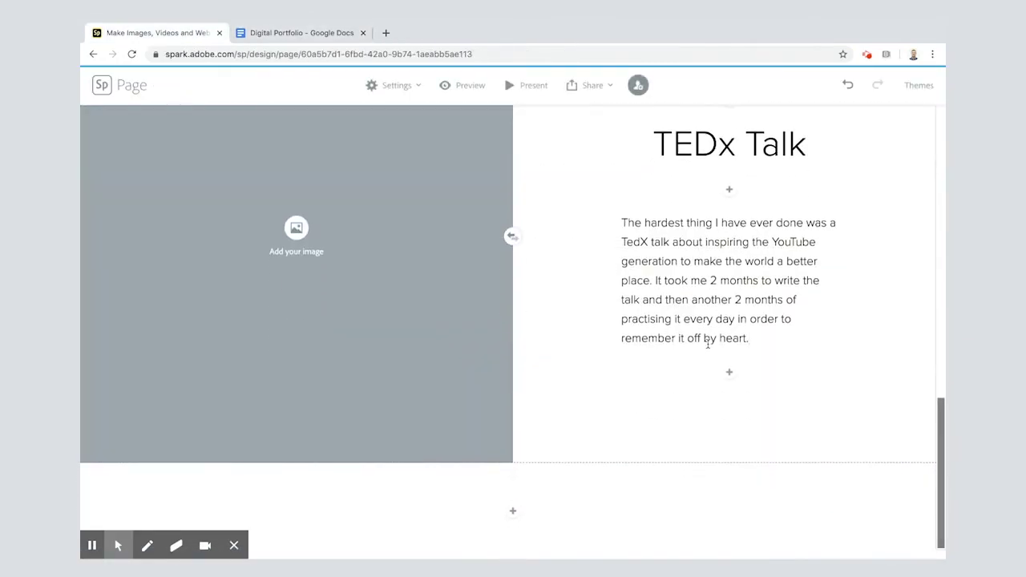
pyautogui.click(281, 33)
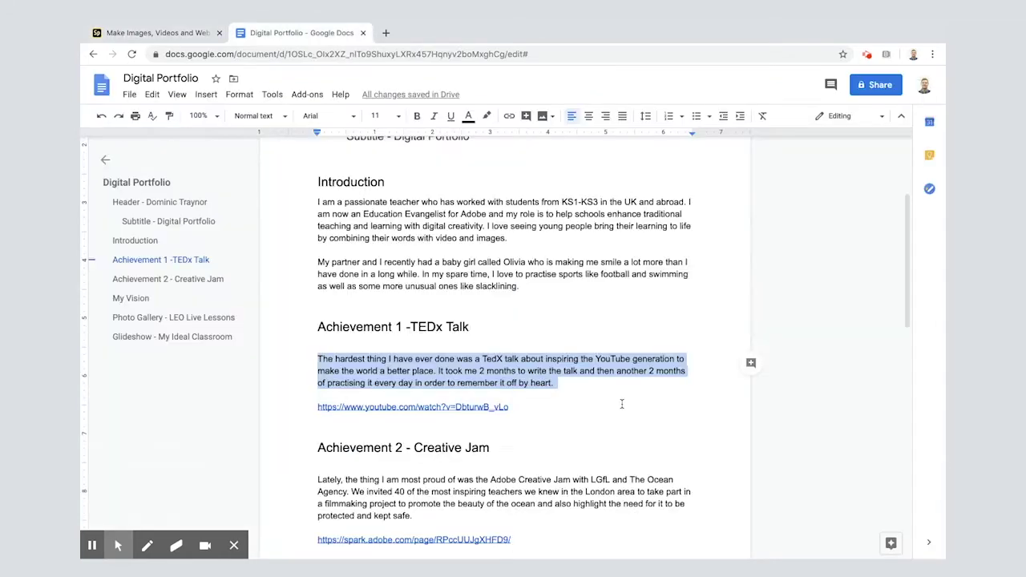
pyautogui.moveTo(510, 408); pyautogui.dragTo(319, 410)
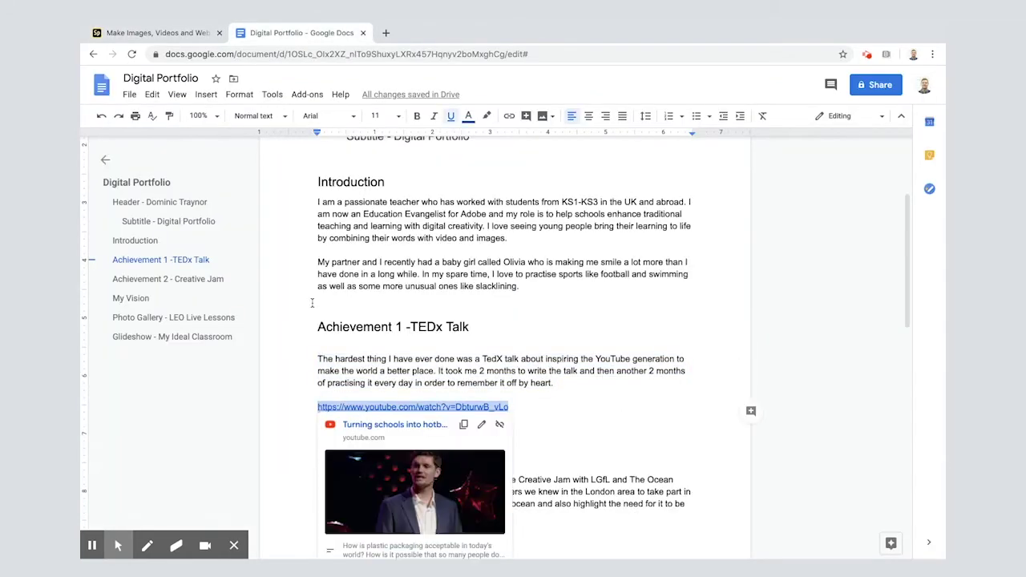
pyautogui.click(177, 33)
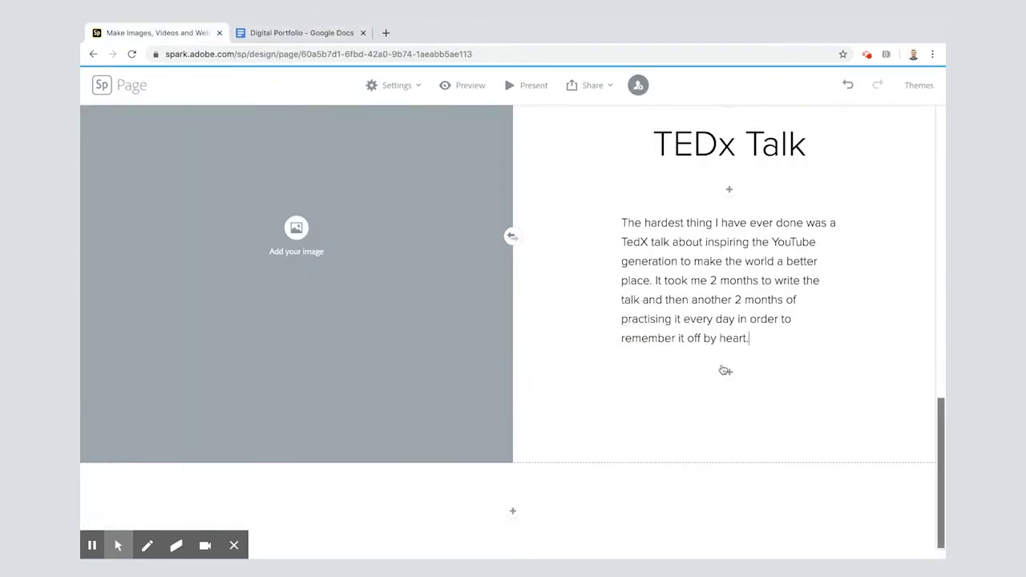
# Embed the TEDx YouTube video in a video block below the paragraph
pyautogui.click(729, 372)
pyautogui.click(790, 350)
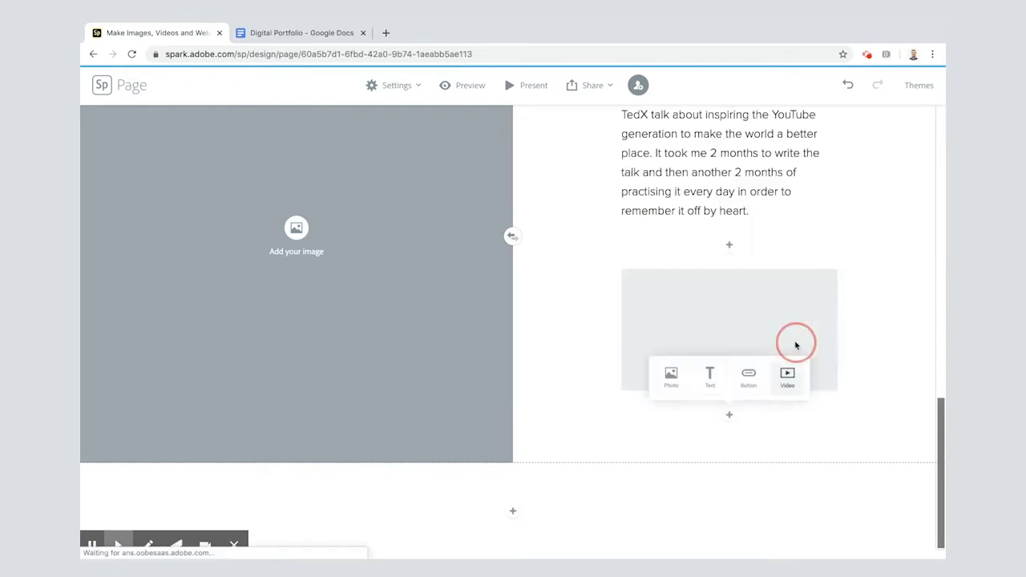
pyautogui.hotkey('ctrl', 'v')
pyautogui.press('Return')
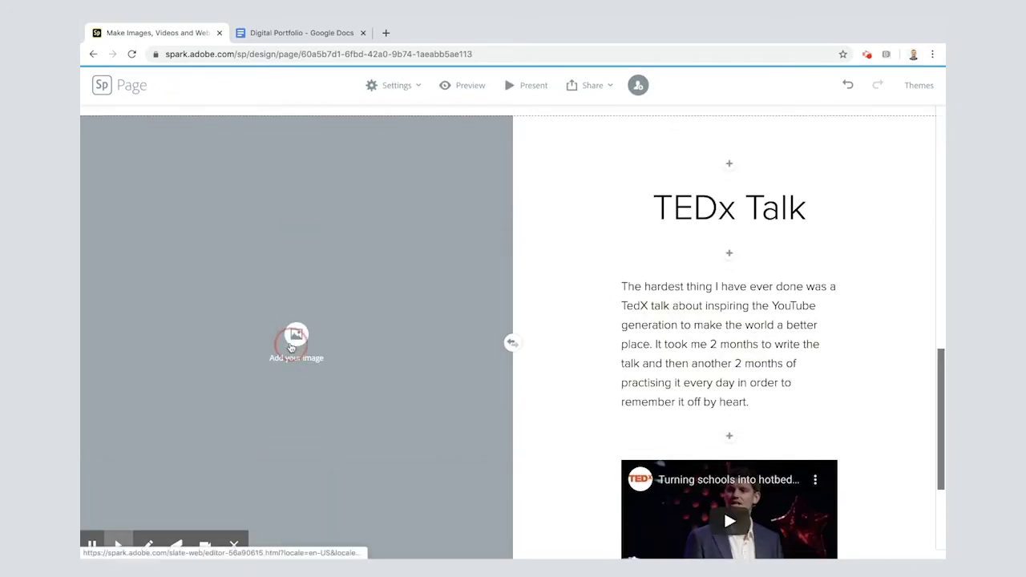
# Fill the section's image half with TedTalk.JPG from Google Drive
pyautogui.click(296, 333)
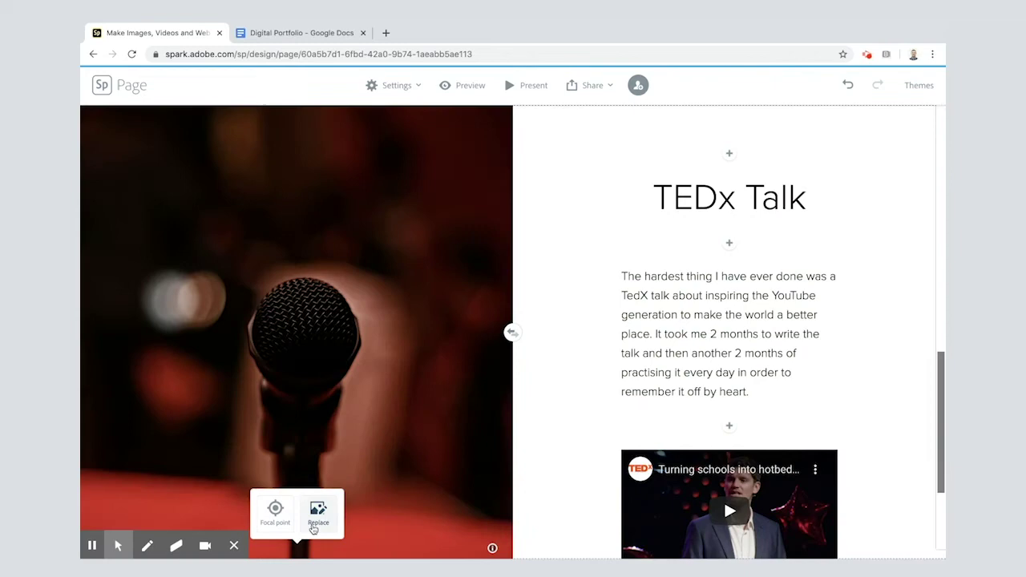
pyautogui.click(318, 513)
pyautogui.click(790, 120)
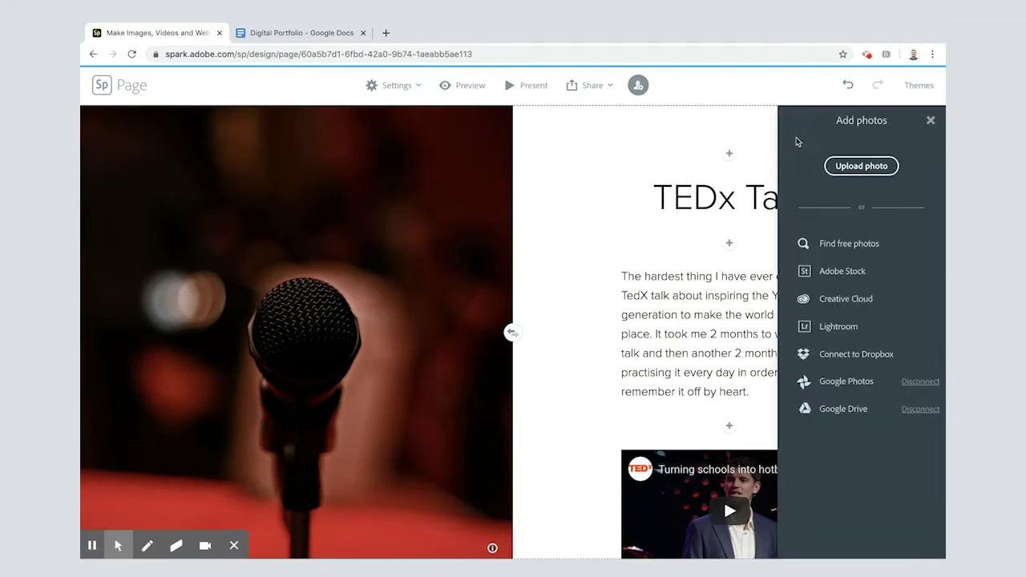
pyautogui.click(843, 409)
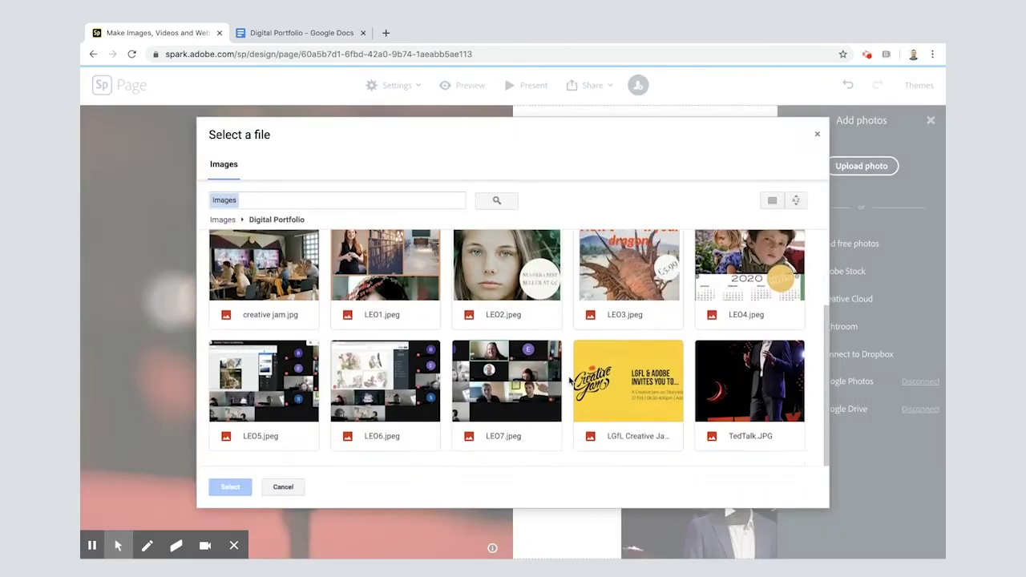
pyautogui.click(751, 387)
pyautogui.click(232, 485)
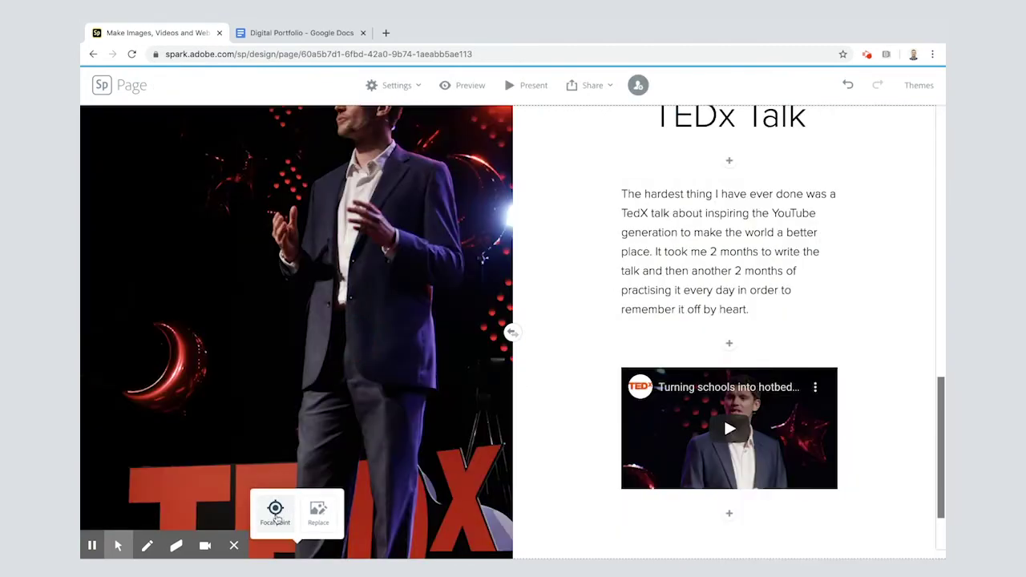
# Move the TedTalk photo's focal point onto the speaker and save the framing
pyautogui.click(276, 513)
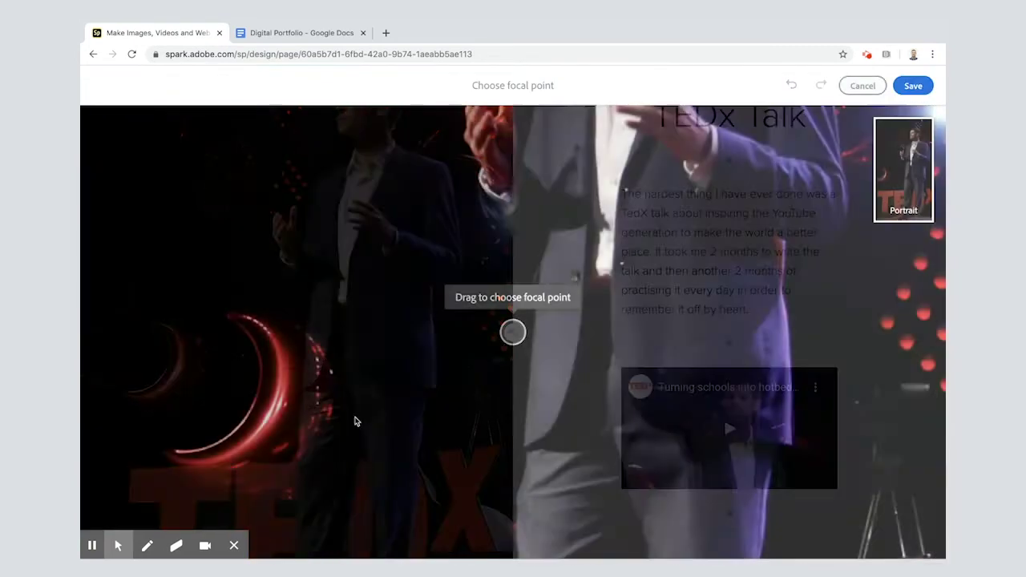
pyautogui.moveTo(513, 332); pyautogui.dragTo(633, 165)
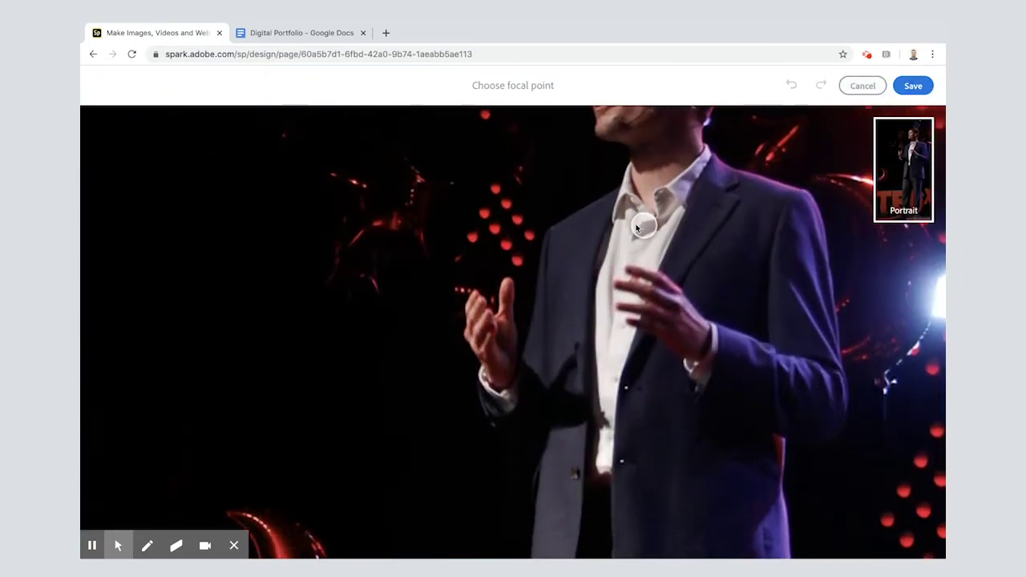
pyautogui.click(913, 85)
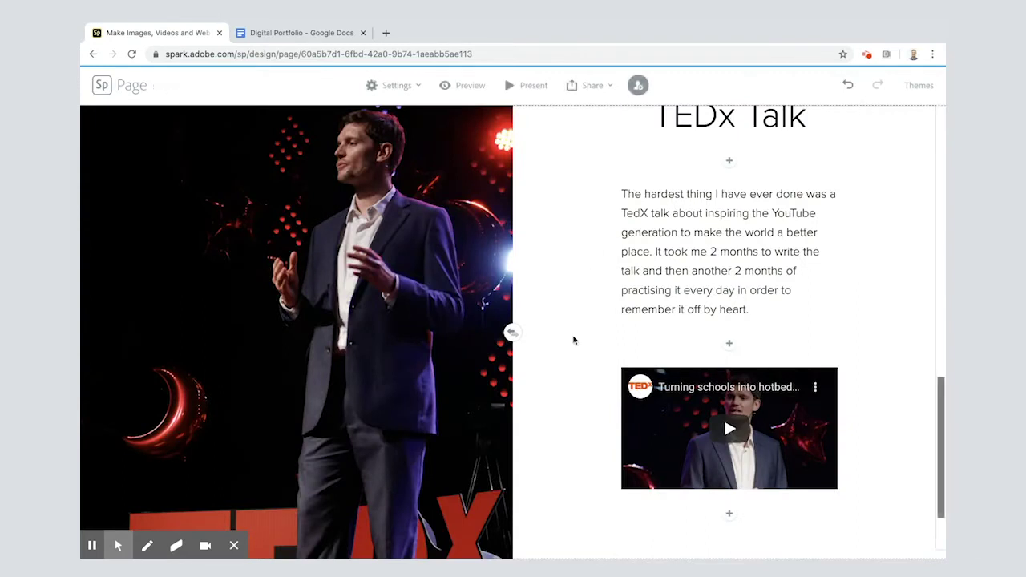
pyautogui.scroll(-2, 573, 340)
pyautogui.scroll(2, 573, 339)
pyautogui.scroll(-2, 573, 340)
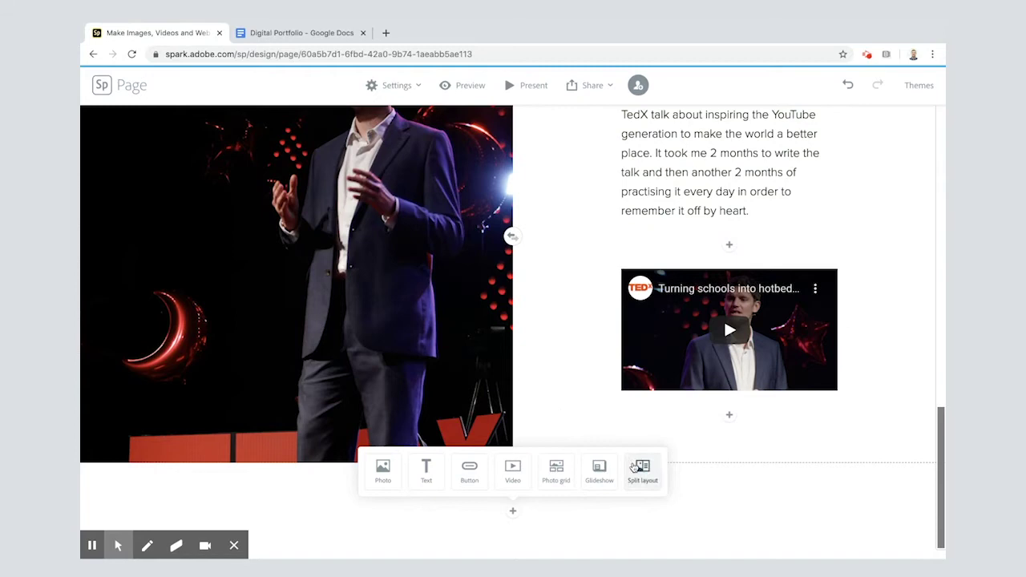
# Add a new split section with 'Creative Jam' as its large heading
pyautogui.click(642, 469)
pyautogui.click(312, 39)
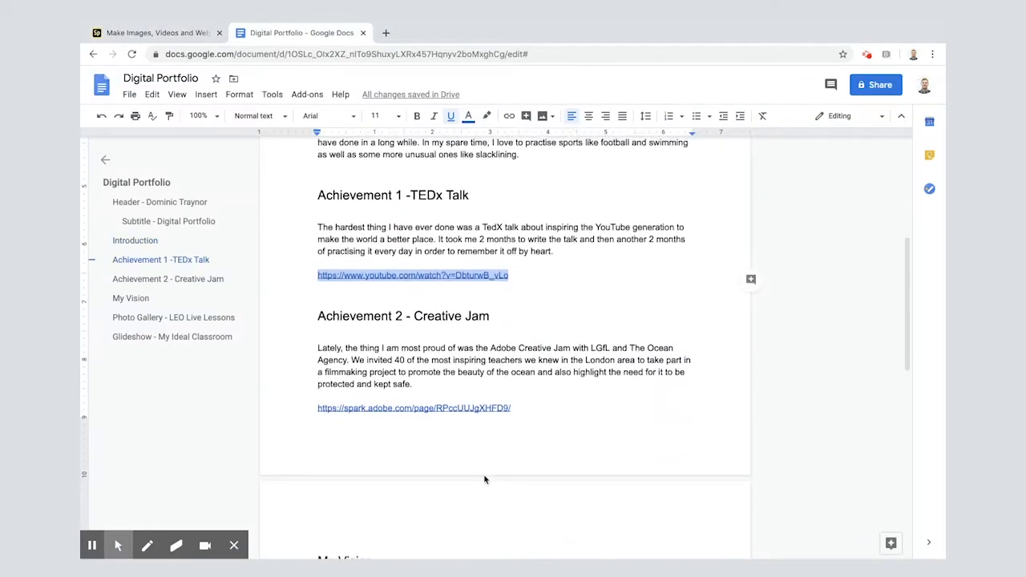
pyautogui.moveTo(414, 303); pyautogui.dragTo(490, 303)
pyautogui.hotkey('ctrl', 'c')
pyautogui.click(152, 32)
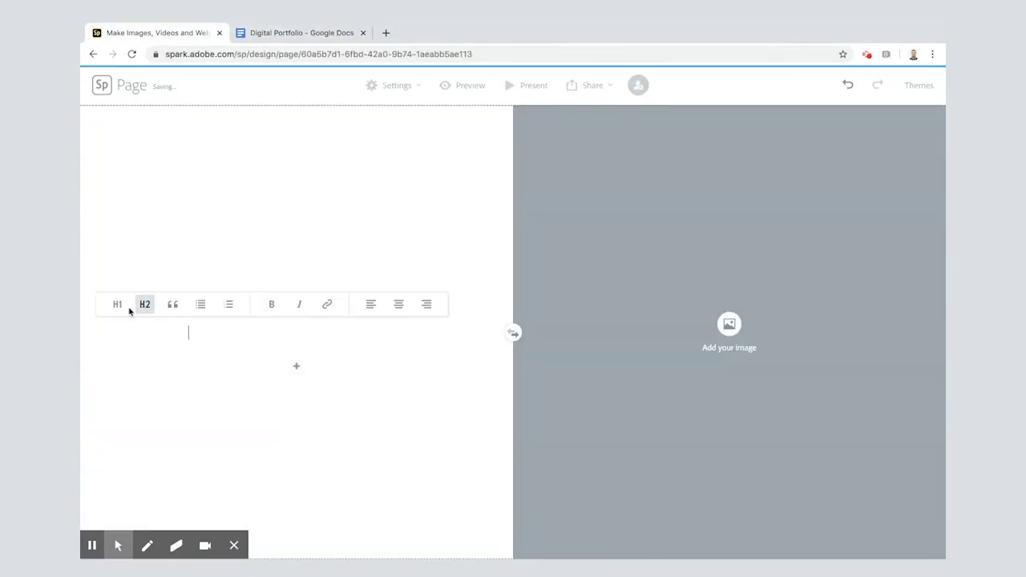
pyautogui.click(121, 302)
pyautogui.hotkey('ctrl', 'v')
pyautogui.click(269, 321)
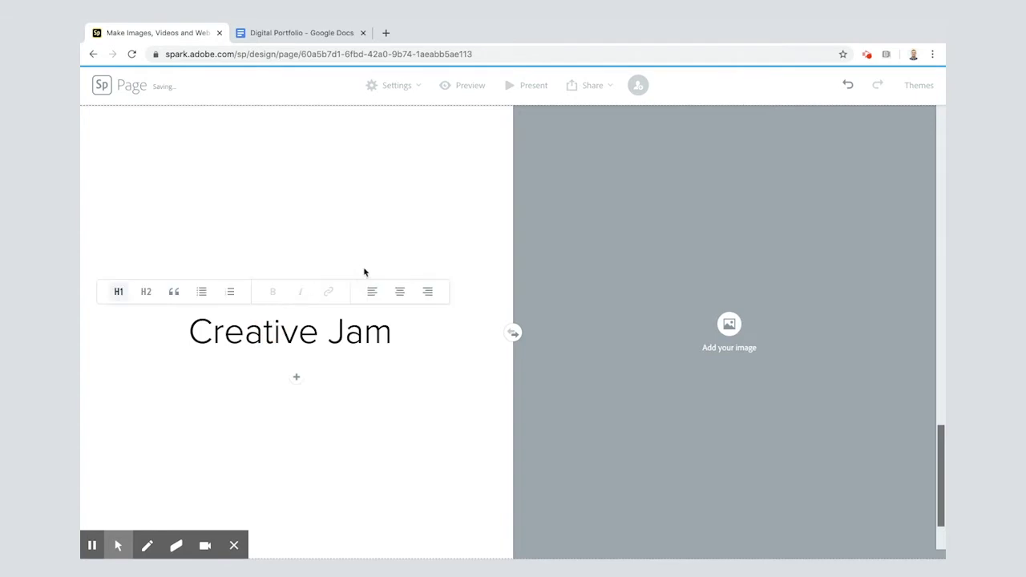
# Add a text block under the heading with the Creative Jam paragraph from the notes
pyautogui.click(296, 376)
pyautogui.click(275, 339)
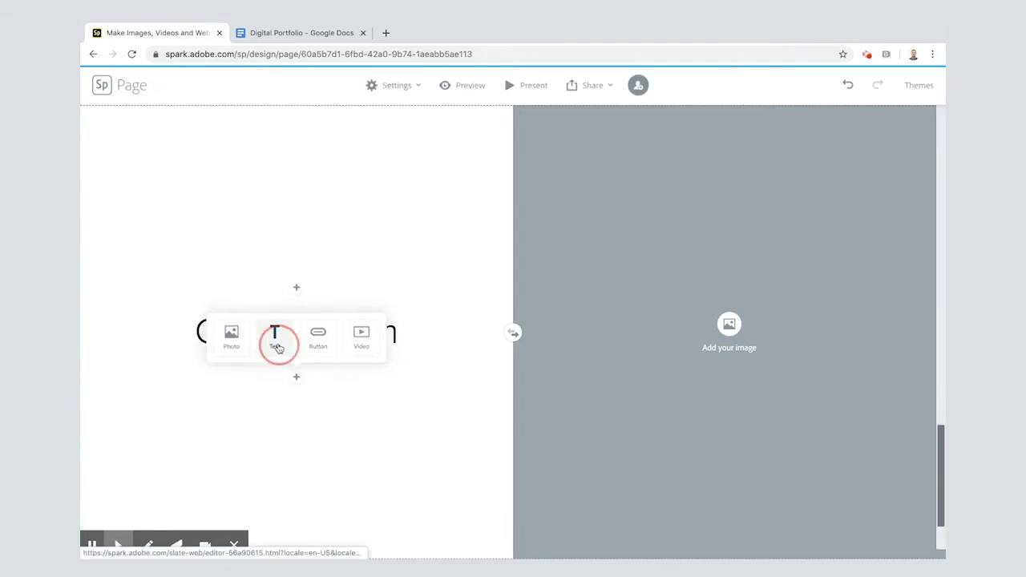
pyautogui.click(313, 34)
pyautogui.moveTo(318, 335); pyautogui.dragTo(413, 371)
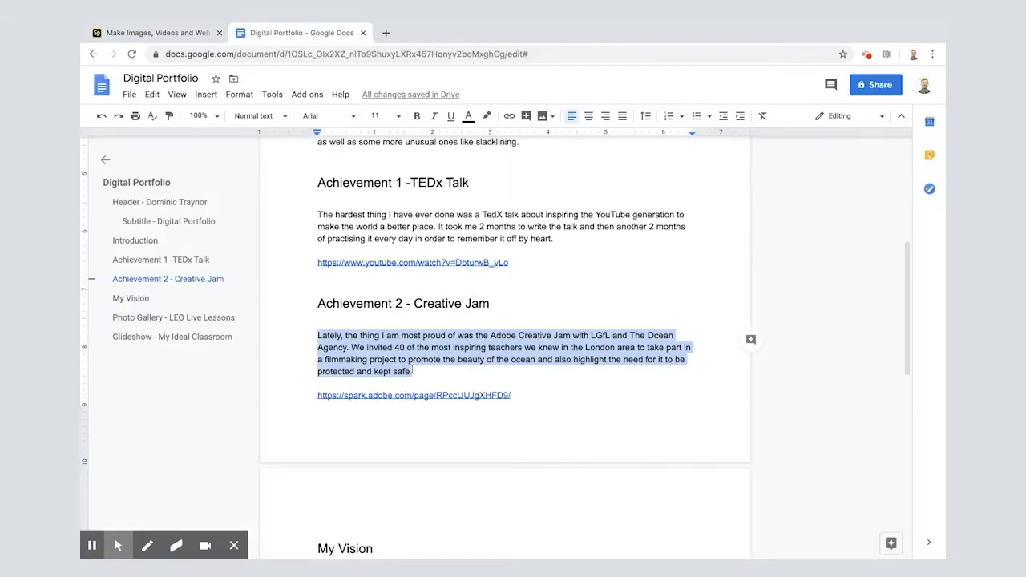
pyautogui.click(159, 33)
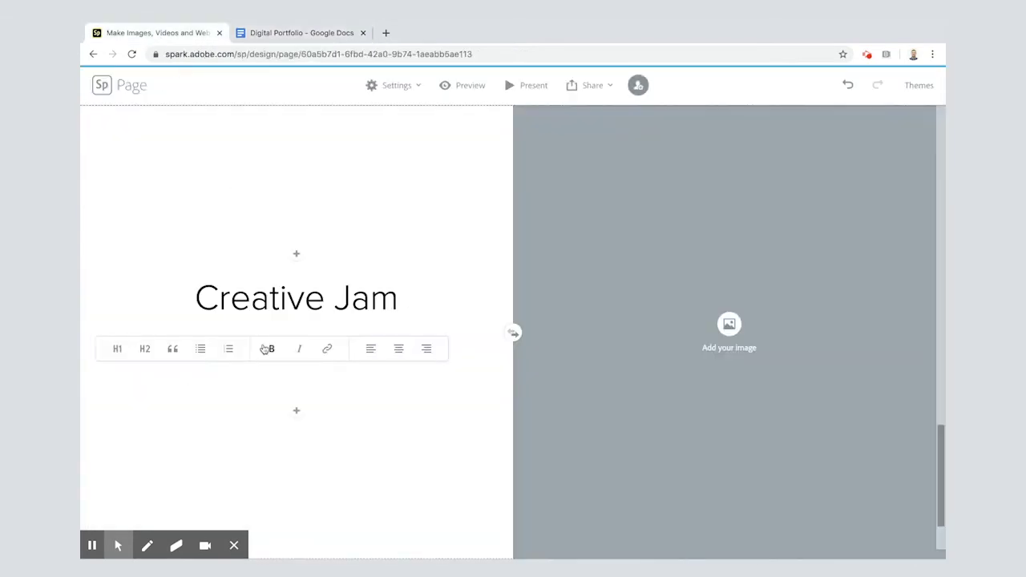
pyautogui.hotkey('ctrl', 'v')
pyautogui.click(280, 33)
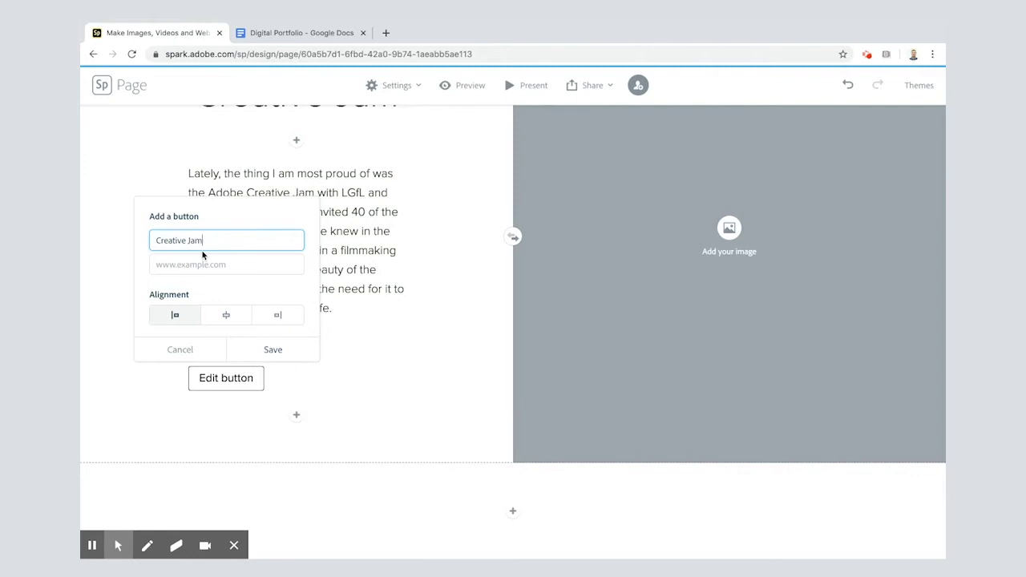
# Link the Creative Jam Report button to the Spark report page, centre it and save
pyautogui.click(201, 264)
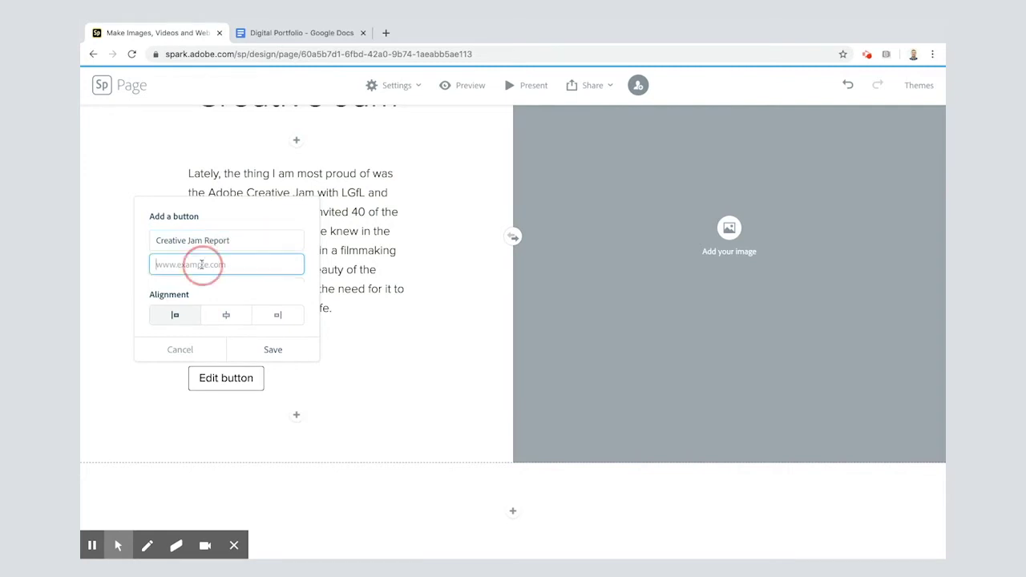
pyautogui.hotkey('ctrl', 'v')
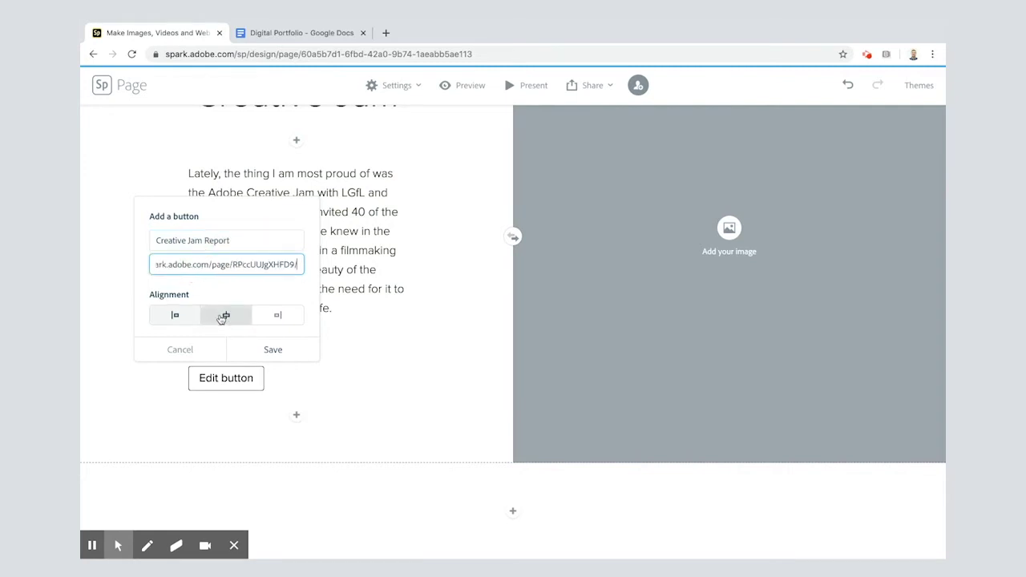
pyautogui.click(224, 316)
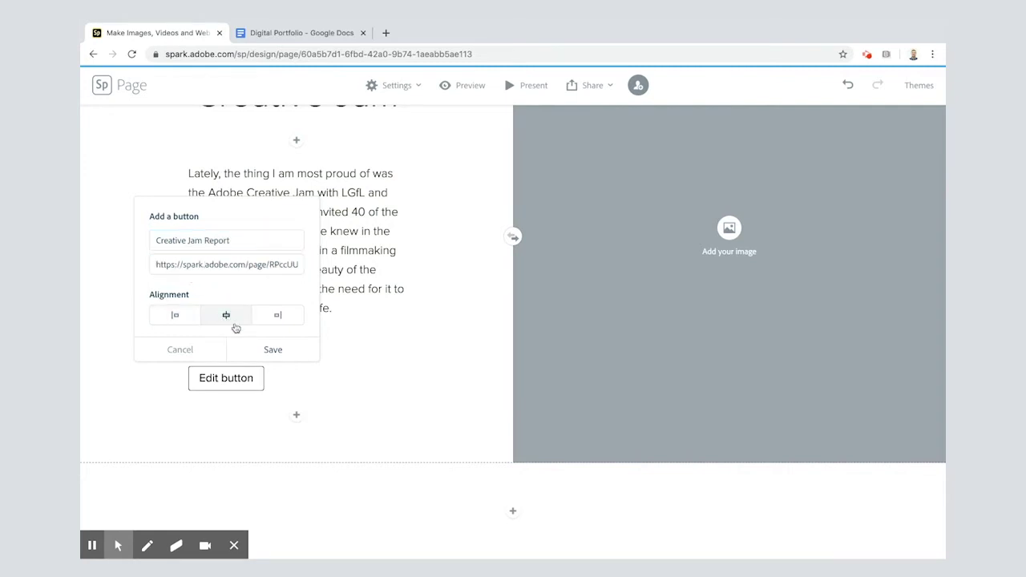
pyautogui.click(264, 350)
pyautogui.click(279, 376)
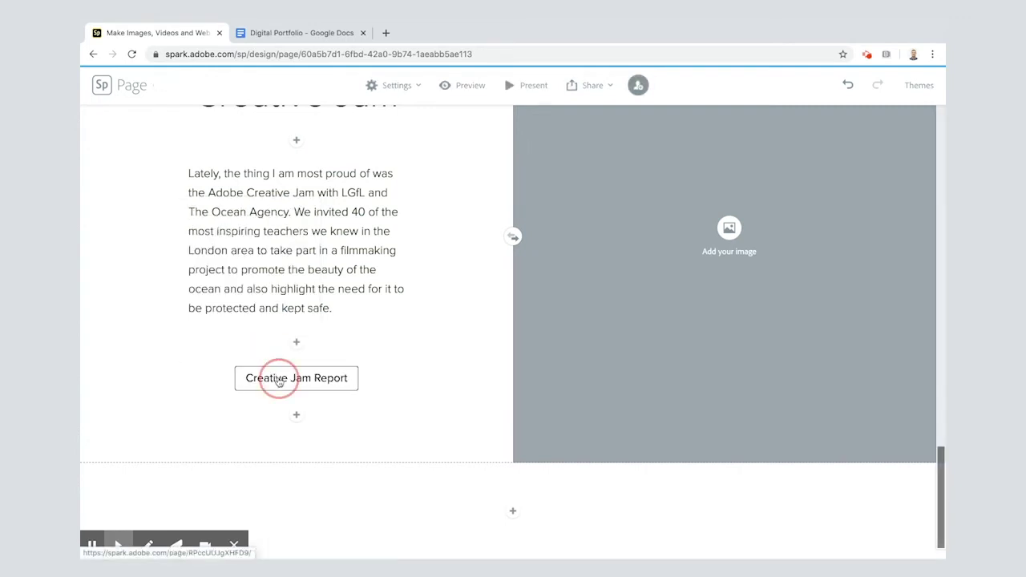
# Fill the Creative Jam image panel with creative jam.jpg from Google Drive
pyautogui.click(275, 341)
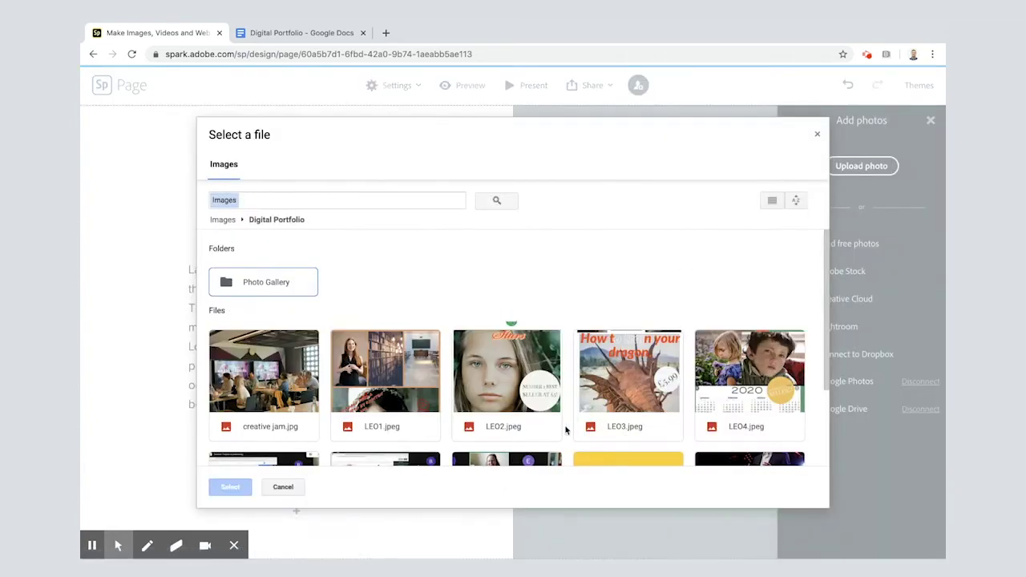
pyautogui.scroll(-2, 566, 430)
pyautogui.click(263, 261)
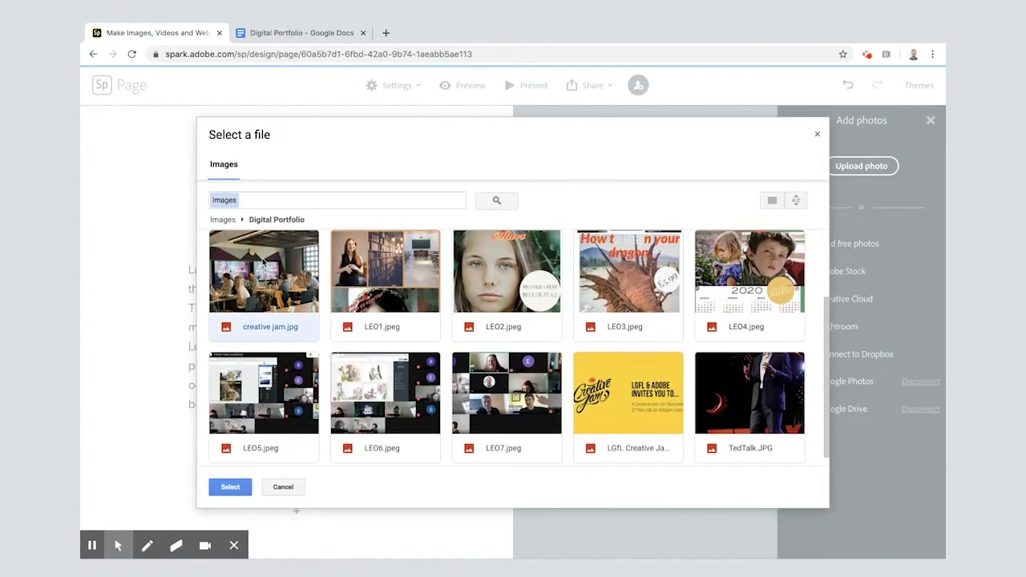
pyautogui.click(230, 485)
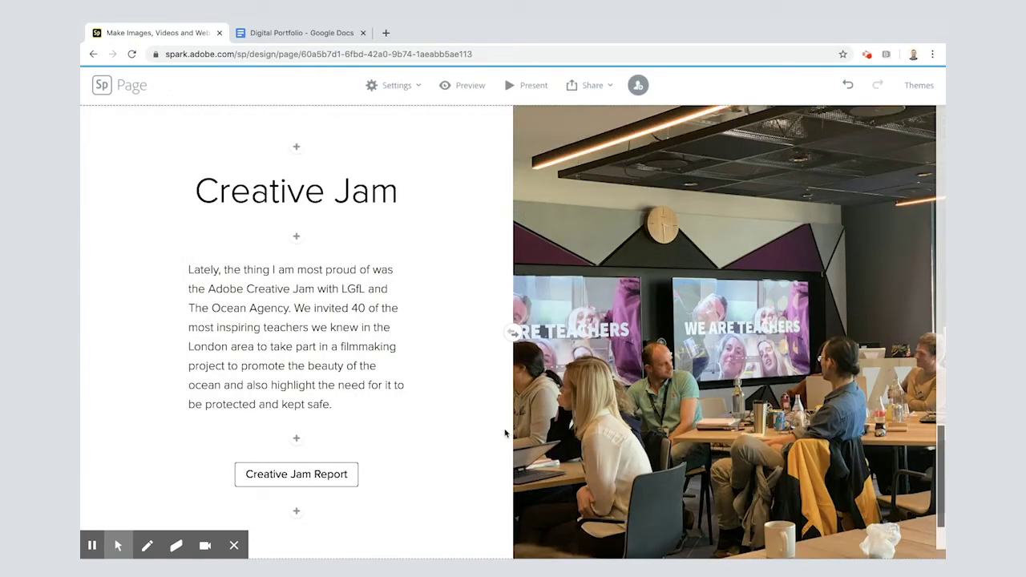
pyautogui.scroll(-1, 505, 434)
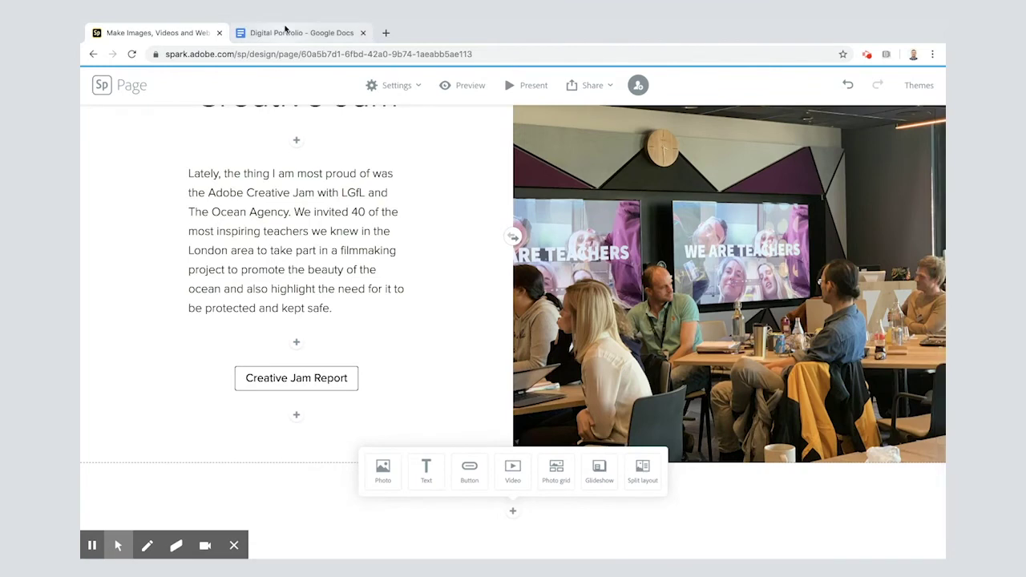
# Paste the My Vision paragraph into a new text block under the heading, styled as a quote
pyautogui.click(285, 29)
pyautogui.scroll(-3, 386, 351)
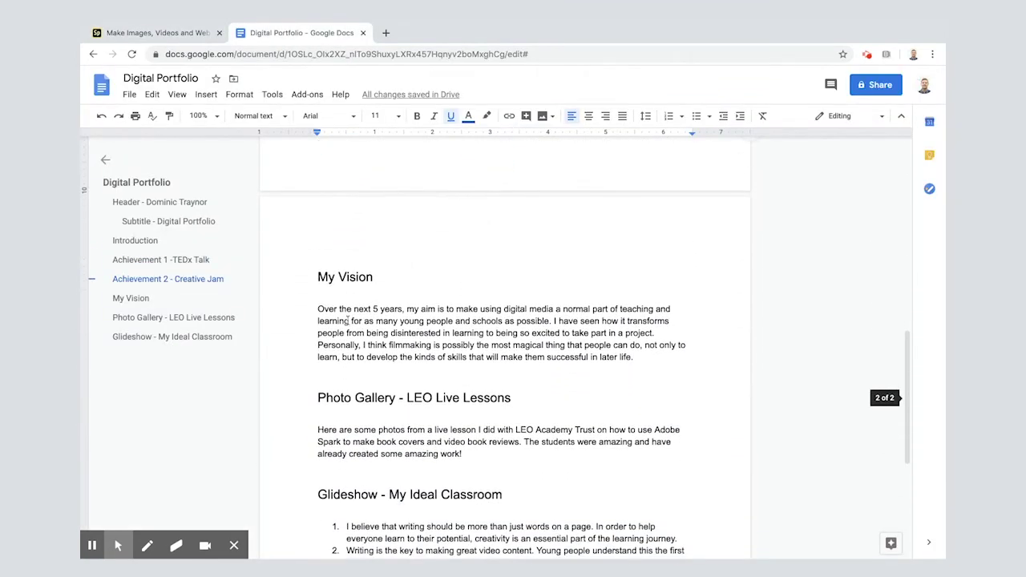
pyautogui.hotkey('ctrl', 'Tab')
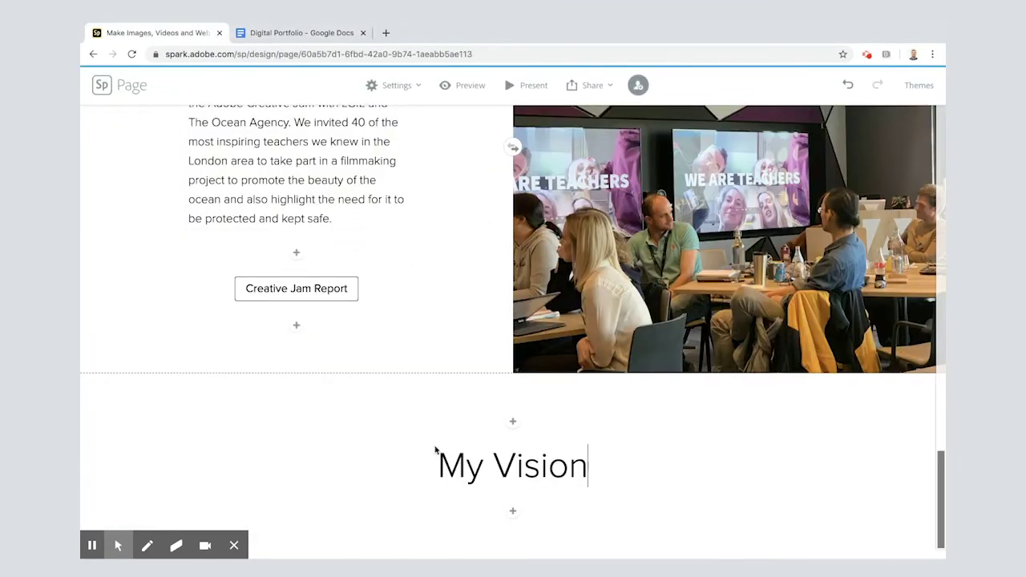
pyautogui.hotkey('ctrl', 'Tab')
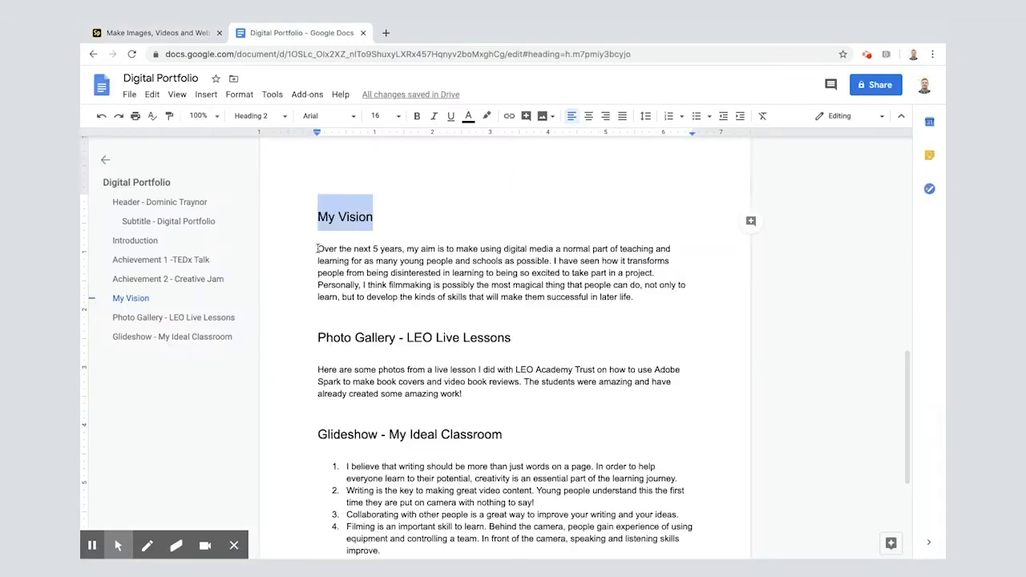
pyautogui.moveTo(318, 242); pyautogui.dragTo(921, 305)
pyautogui.hotkey('ctrl', 'c')
pyautogui.hotkey('ctrl', 'Tab')
pyautogui.press('Return')
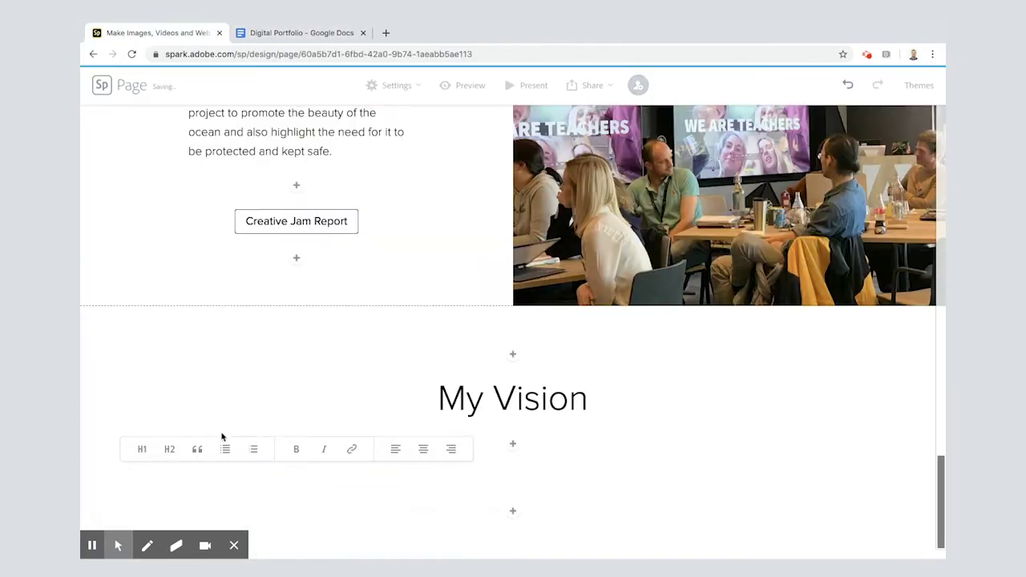
pyautogui.click(197, 449)
# Paste the vision paragraph into the quote and apply the Baldwin theme
pyautogui.hotkey('ctrl', 'v')
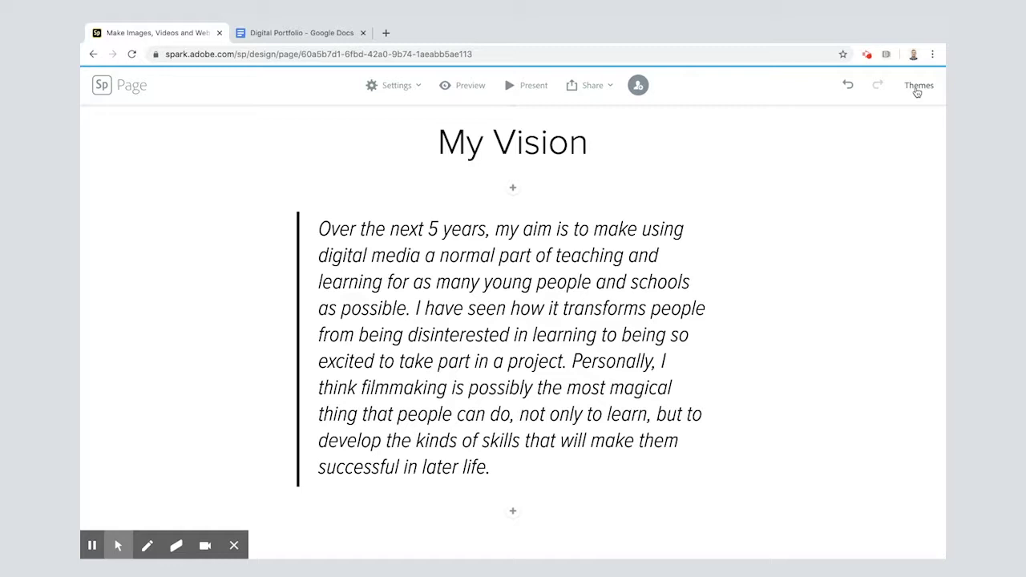
pyautogui.click(917, 86)
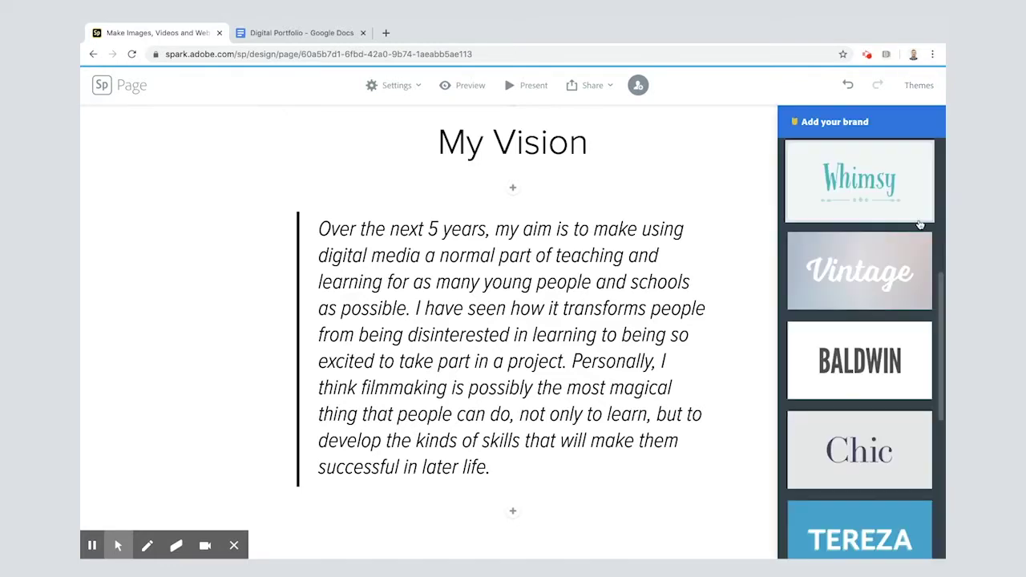
pyautogui.click(861, 363)
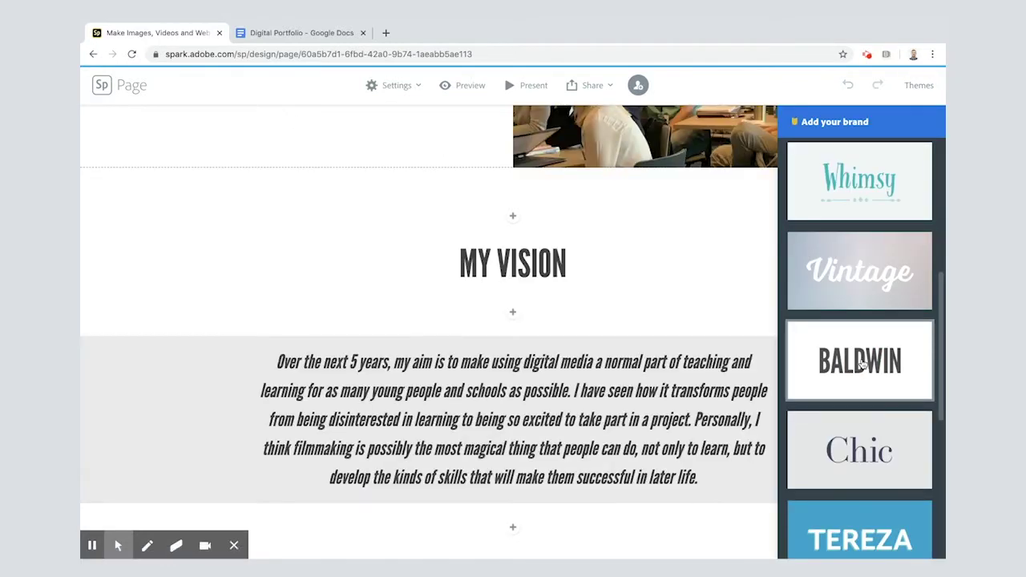
# Try the Nightcap theme, then settle on the Trek theme for the page
pyautogui.scroll(6, 658, 351)
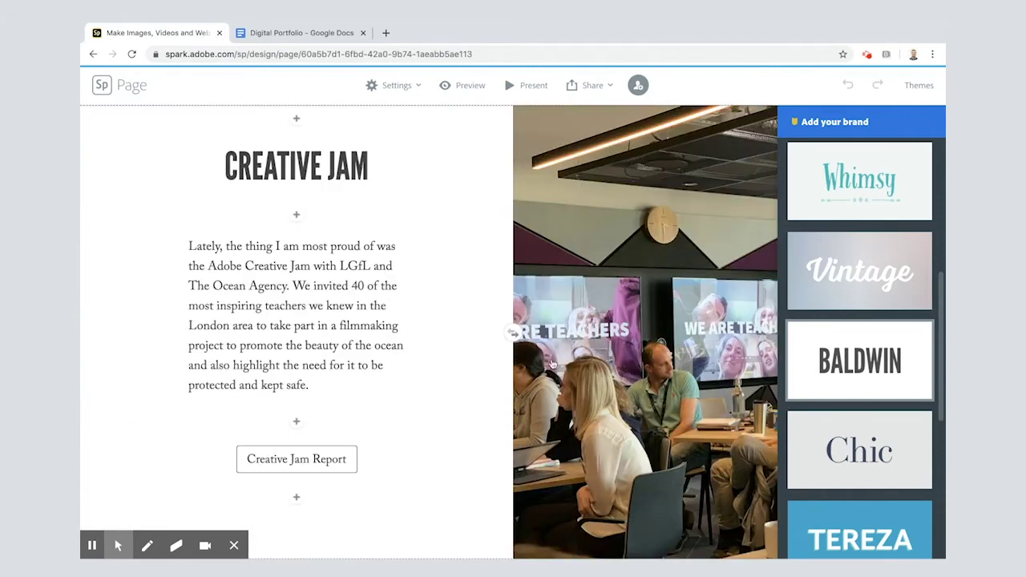
pyautogui.scroll(-6, 593, 392)
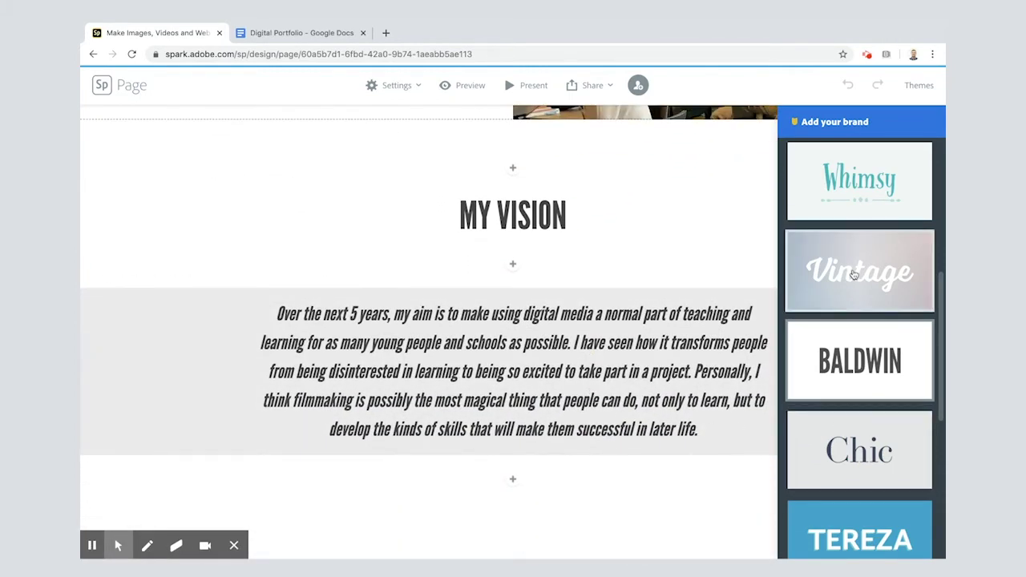
pyautogui.scroll(3, 853, 275)
pyautogui.click(853, 283)
pyautogui.click(853, 215)
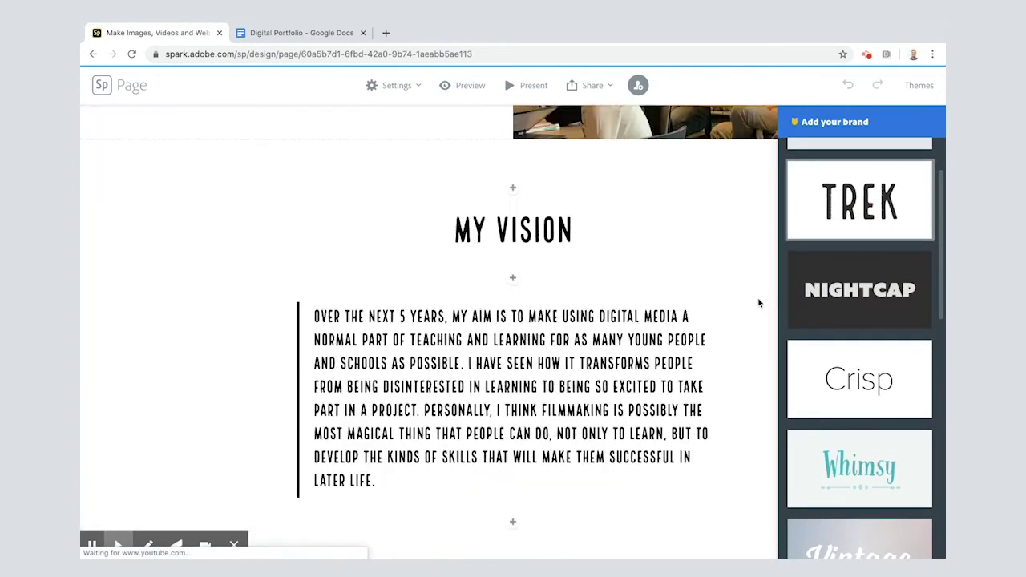
pyautogui.click(758, 302)
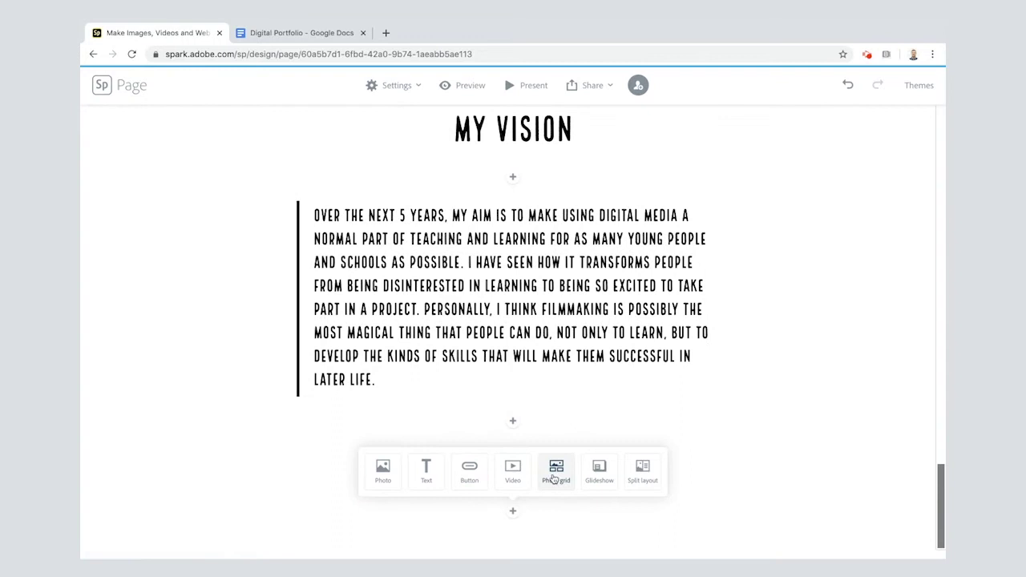
# Insert a photo grid below the vision quote filled with the seven photos LEO1–LEO7.jpeg
pyautogui.click(554, 478)
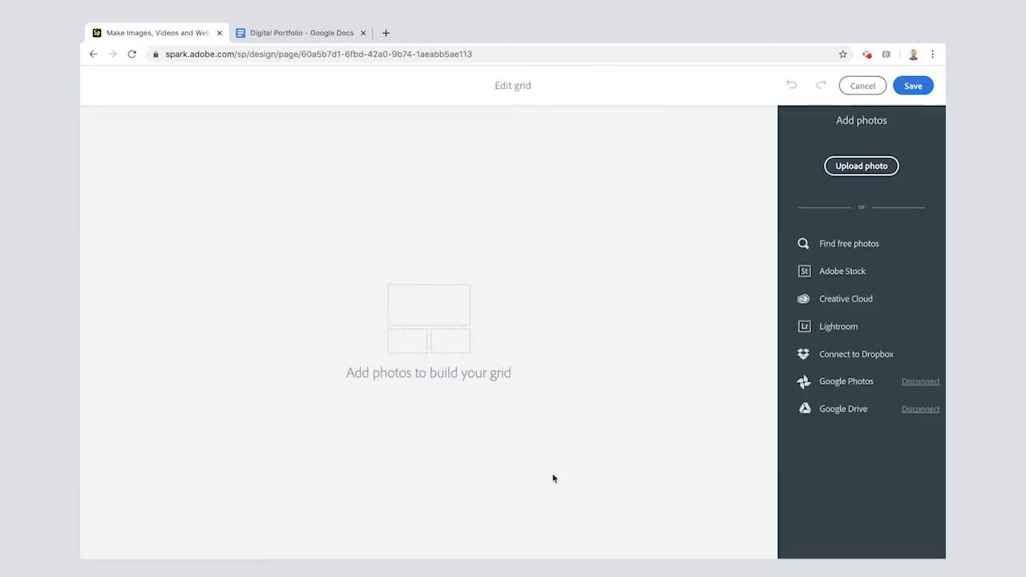
pyautogui.click(851, 169)
pyautogui.click(407, 76)
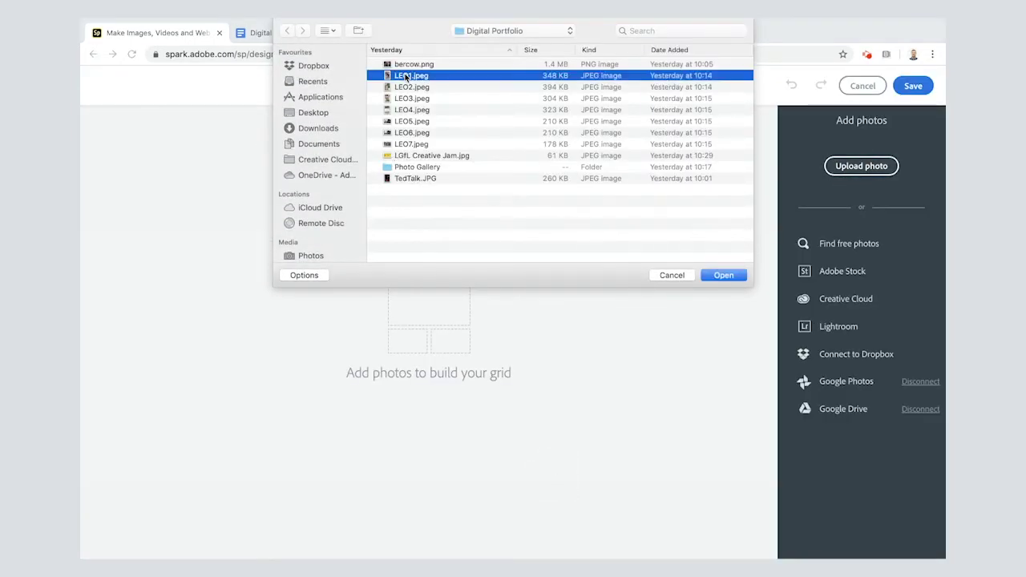
pyautogui.hotkey('shift', 'Down')
pyautogui.hotkey('shift', 'Down')
pyautogui.hotkey('shift', 'Down')
pyautogui.hotkey('shift', 'Down')
pyautogui.hotkey('shift', 'Down')
pyautogui.hotkey('shift', 'Down')
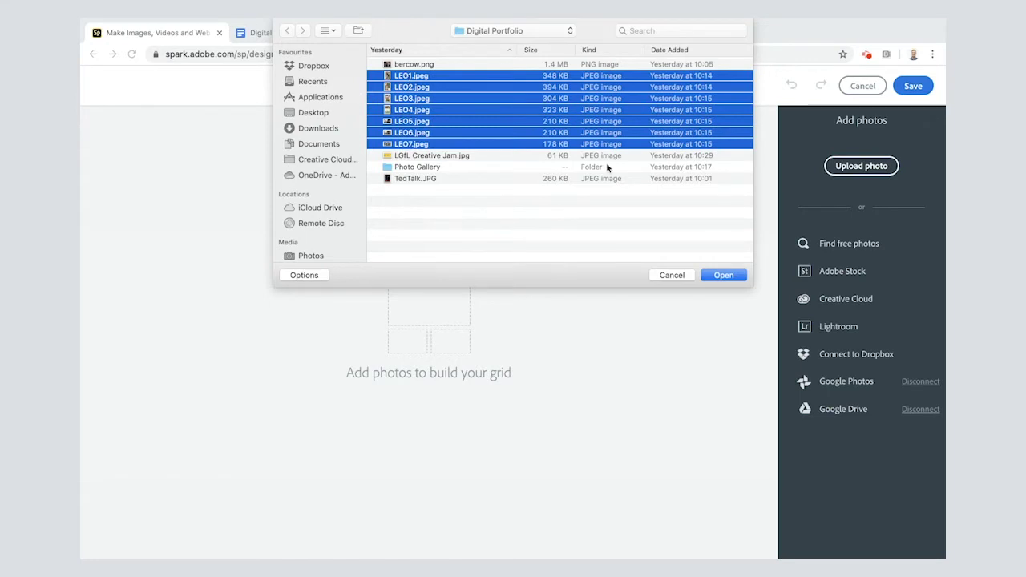
pyautogui.click(716, 277)
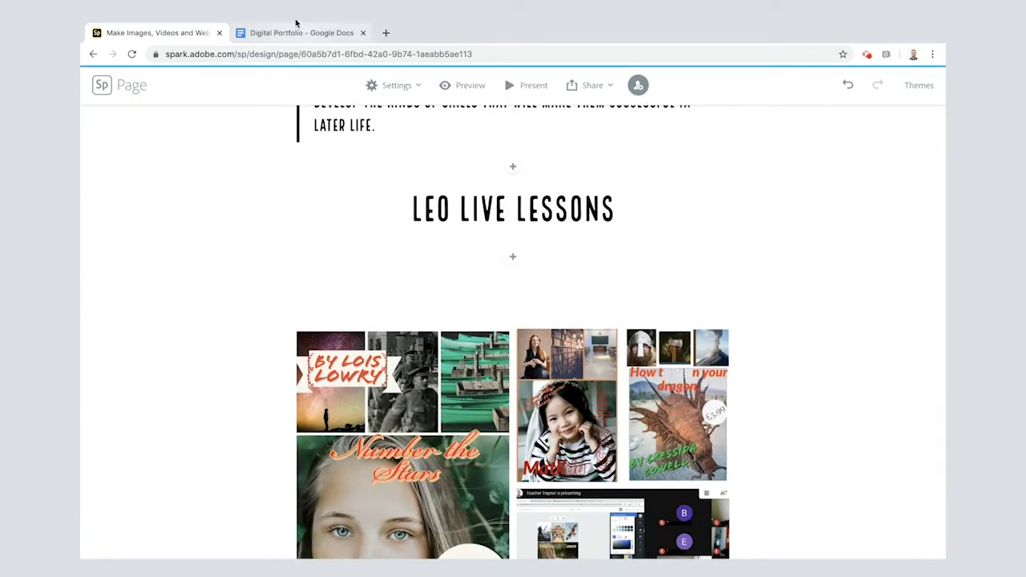
pyautogui.click(513, 166)
pyautogui.click(428, 228)
pyautogui.hotkey('ctrl', 'v')
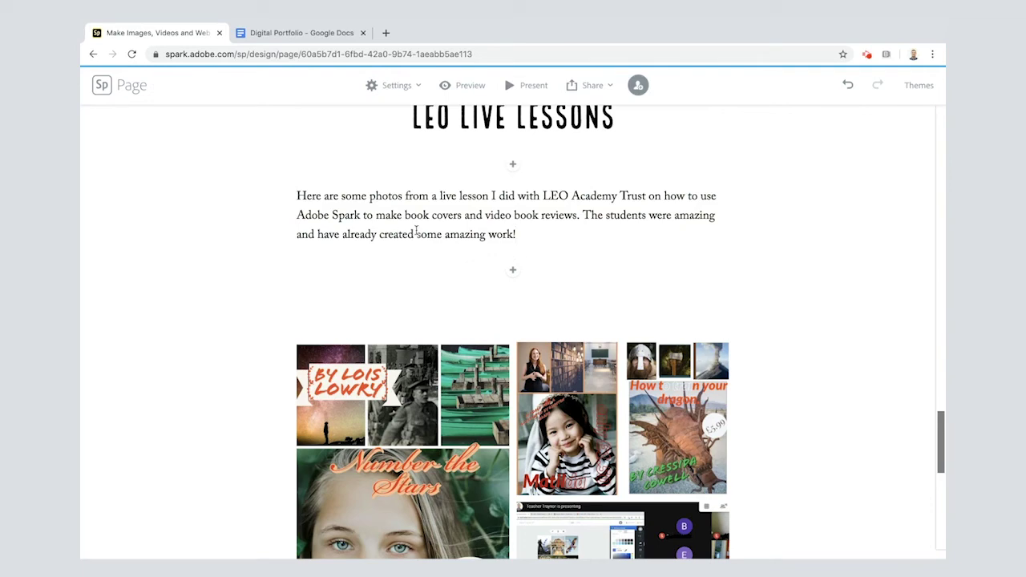
pyautogui.click(282, 33)
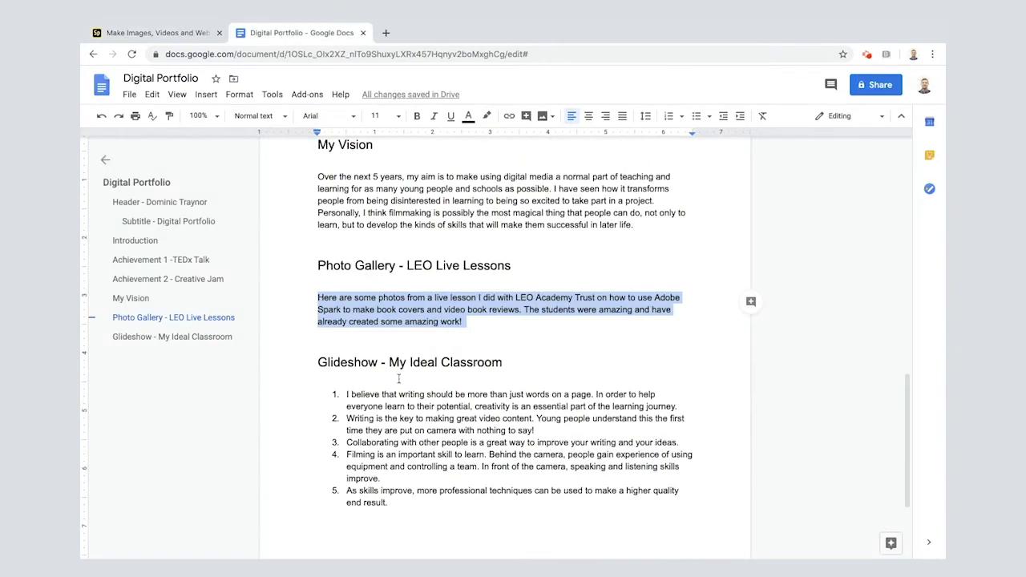
pyautogui.moveTo(388, 362); pyautogui.dragTo(508, 355)
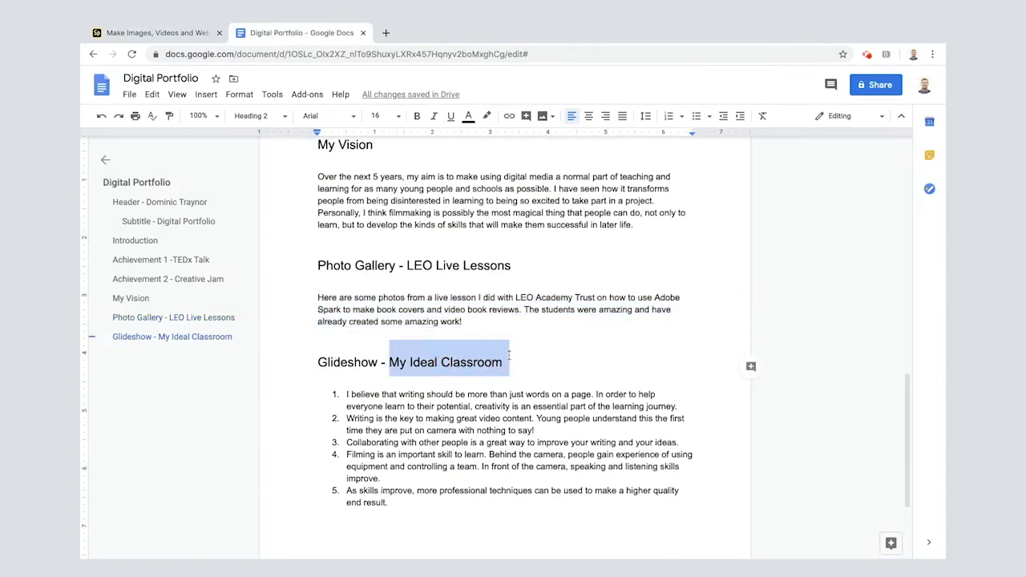
# Add a glideshow of the chosen classroom photos below the LEO grid and check it
pyautogui.click(128, 32)
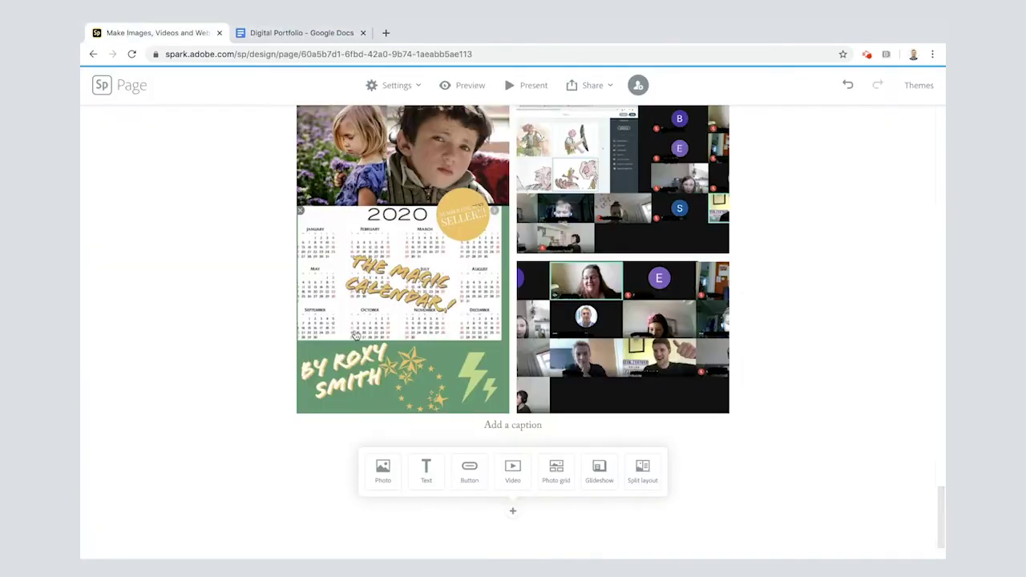
pyautogui.click(599, 470)
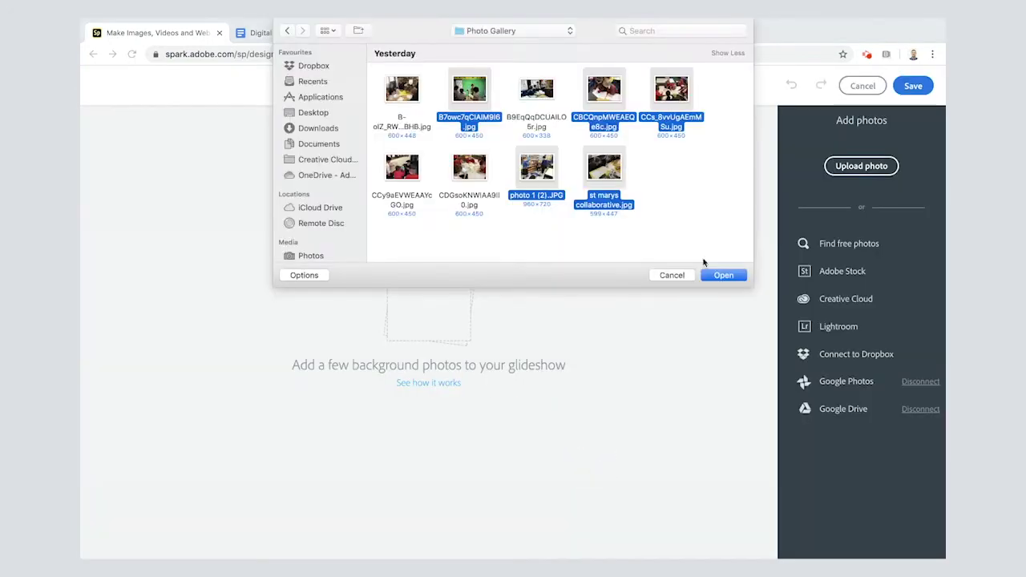
pyautogui.click(719, 275)
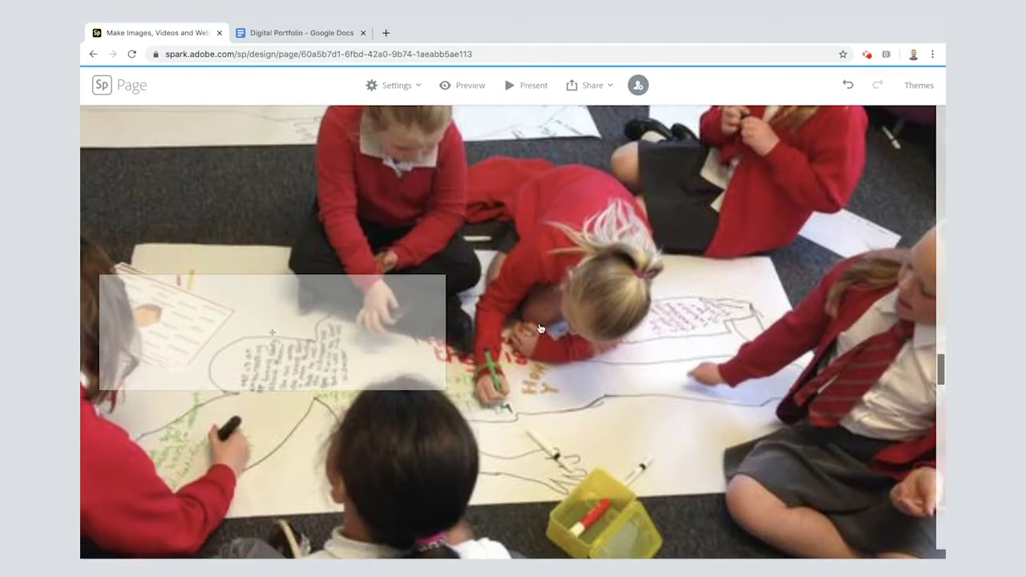
pyautogui.scroll(5, 537, 329)
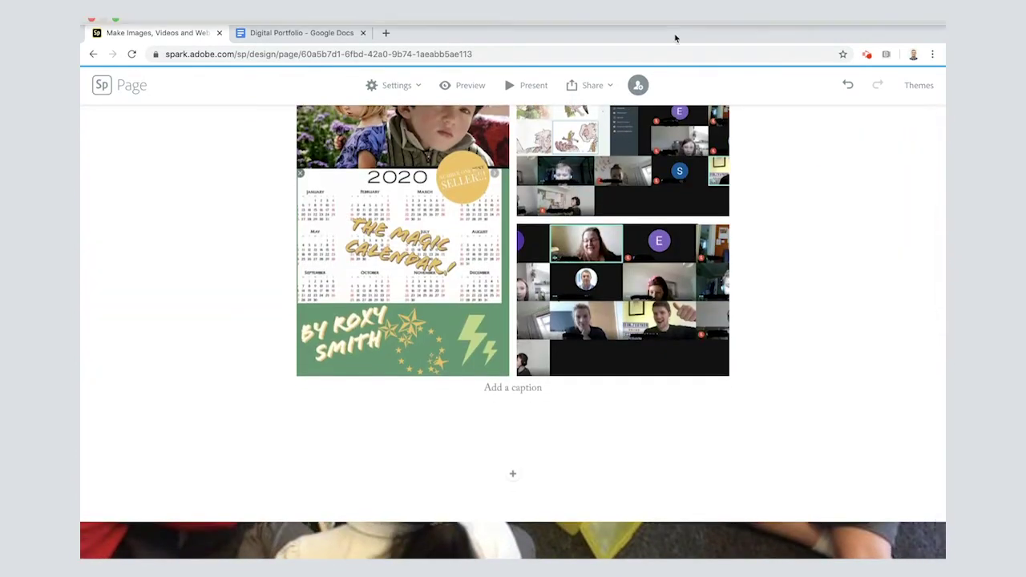
pyautogui.scroll(-5, 825, 407)
pyautogui.scroll(-5, 824, 408)
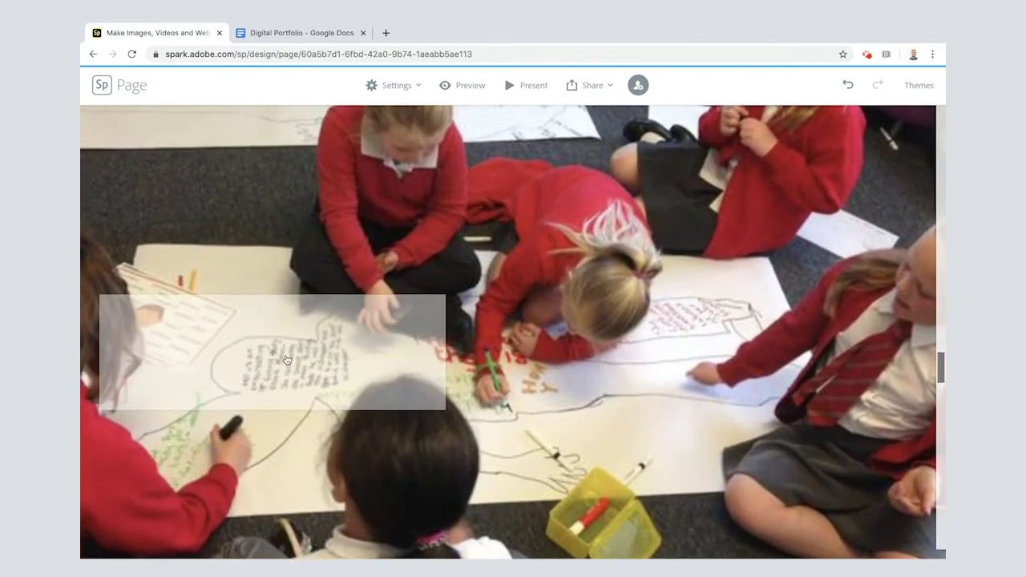
pyautogui.scroll(3, 334, 275)
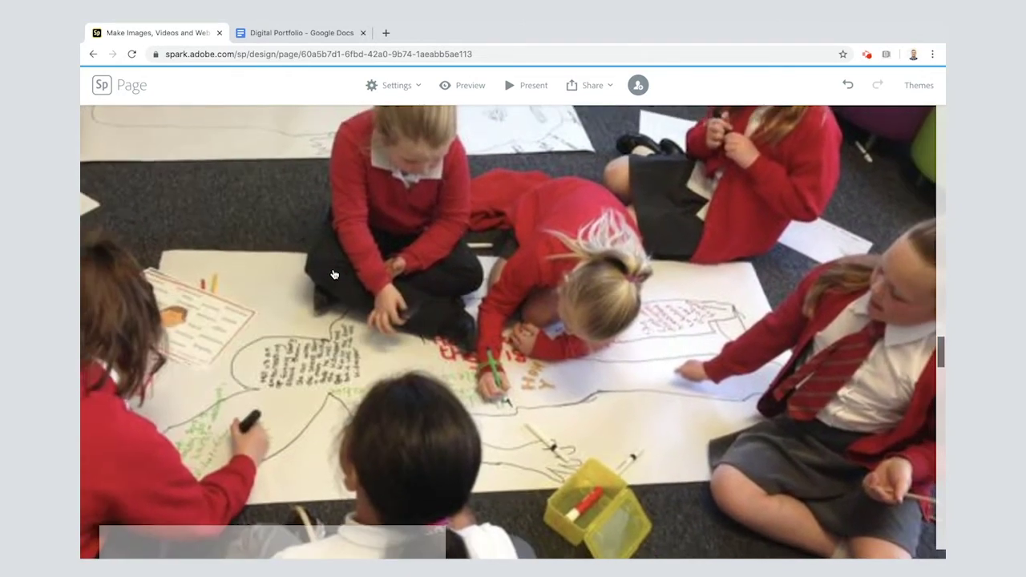
pyautogui.scroll(3, 334, 275)
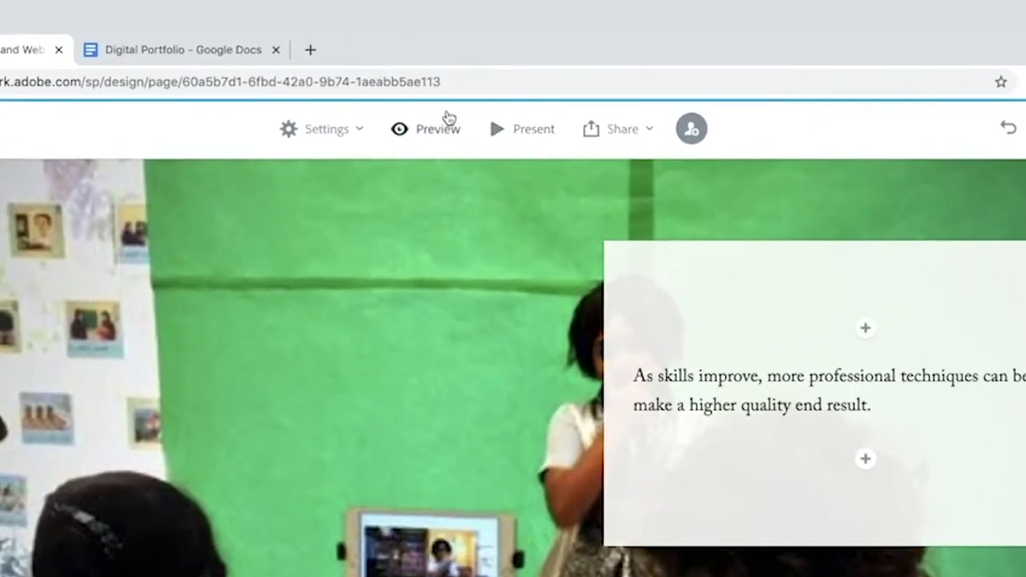
# Preview the portfolio page and scroll down to the Creative Jam section
pyautogui.click(427, 143)
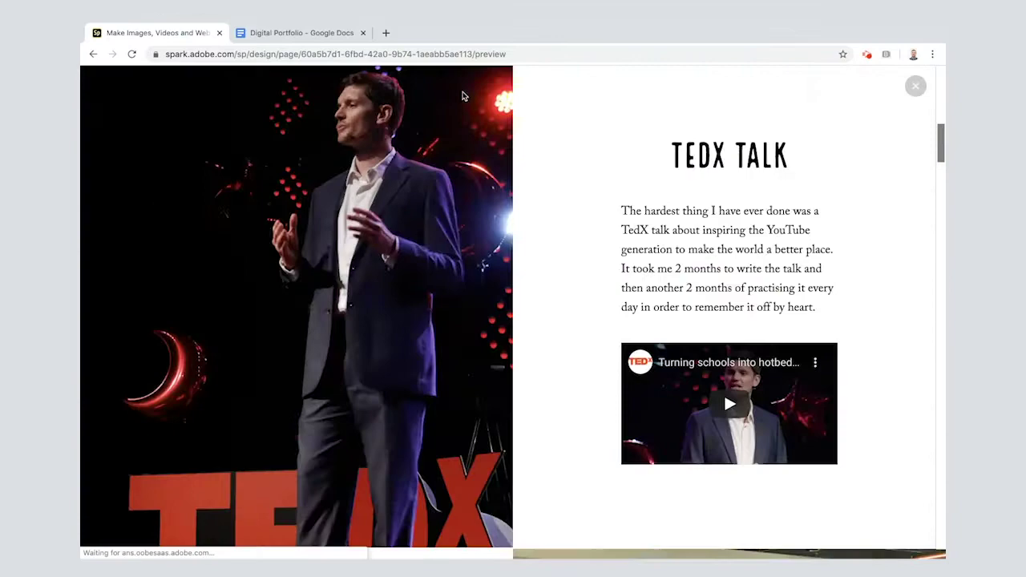
pyautogui.scroll(-4, 453, 375)
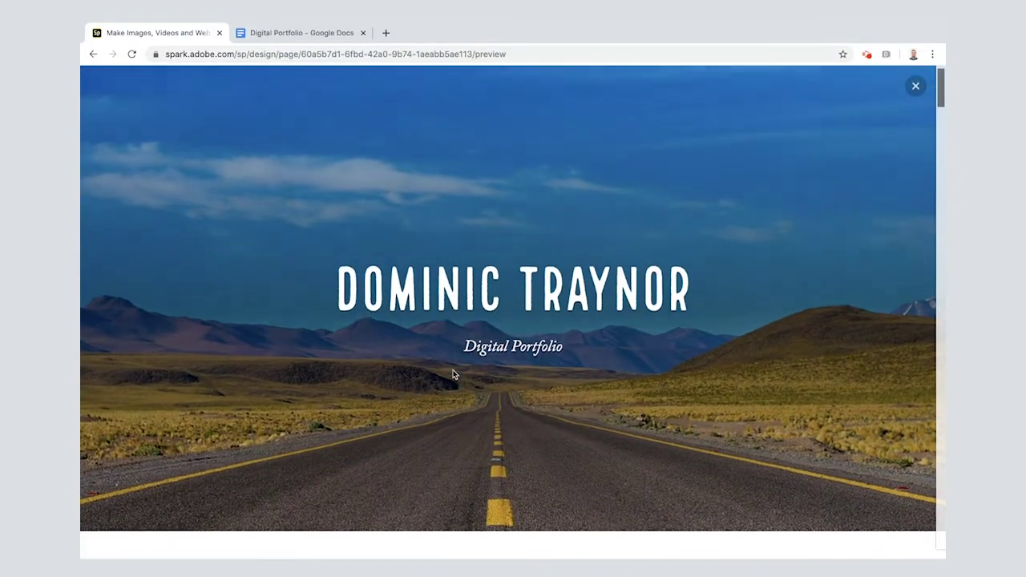
pyautogui.scroll(-4, 453, 374)
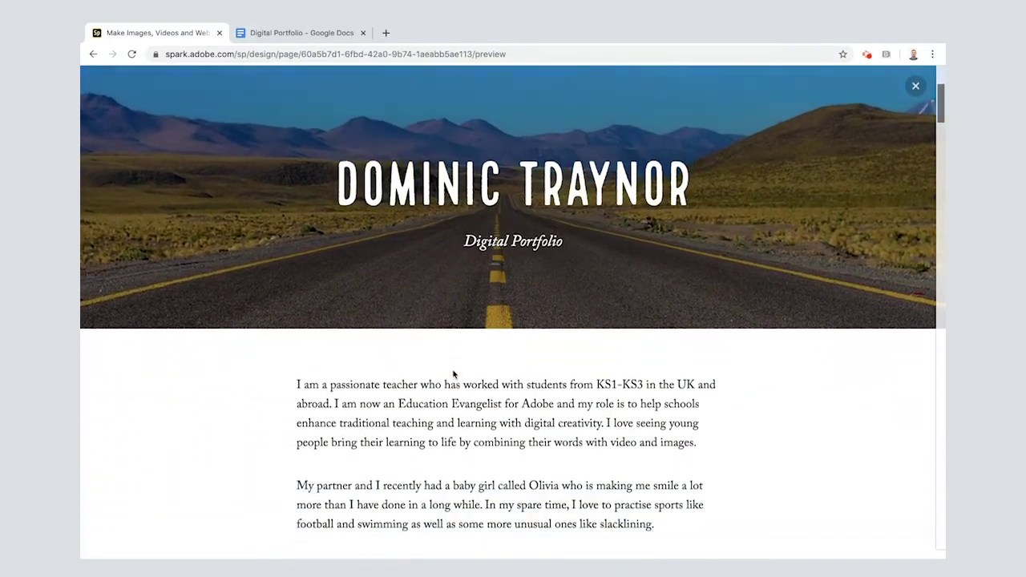
pyautogui.scroll(-4, 453, 375)
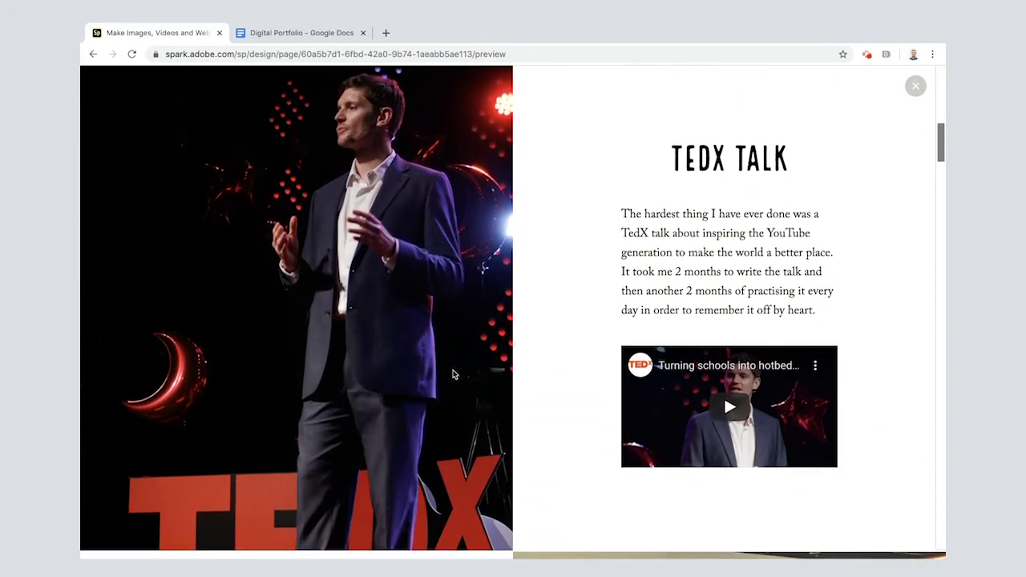
pyautogui.scroll(-3, 453, 375)
pyautogui.scroll(-4, 462, 455)
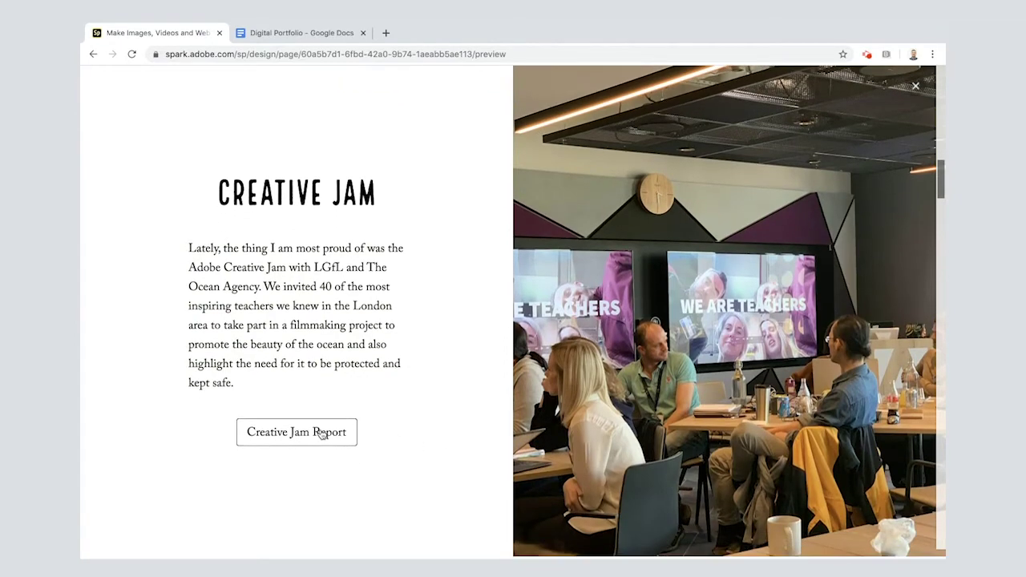
# Test the Creative Jam Report link, then scroll through the MY IDEAL CLASSROOM glideshow
pyautogui.click(320, 432)
pyautogui.scroll(-6, 319, 300)
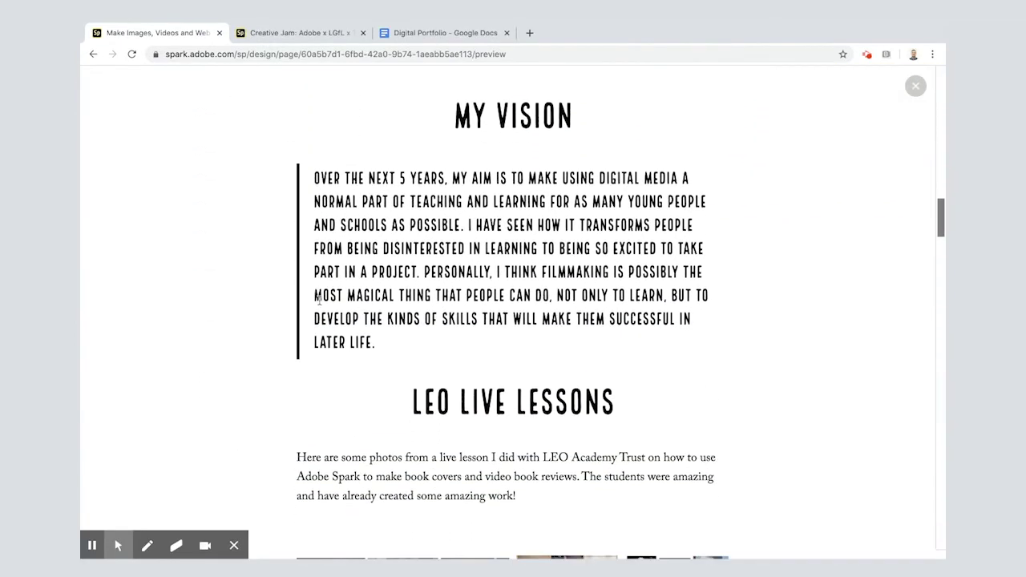
pyautogui.scroll(-4, 384, 380)
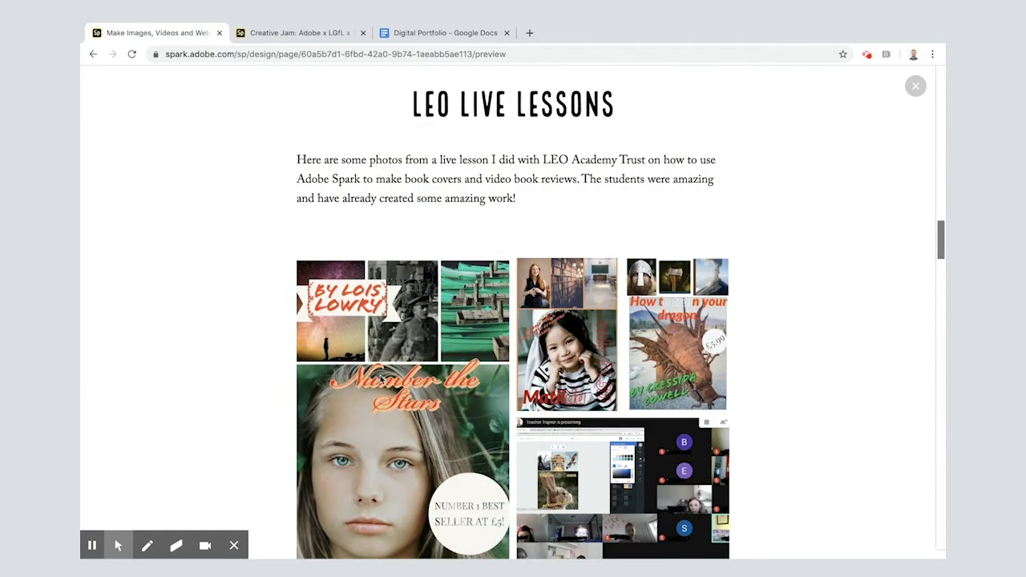
pyautogui.scroll(-1, 380, 377)
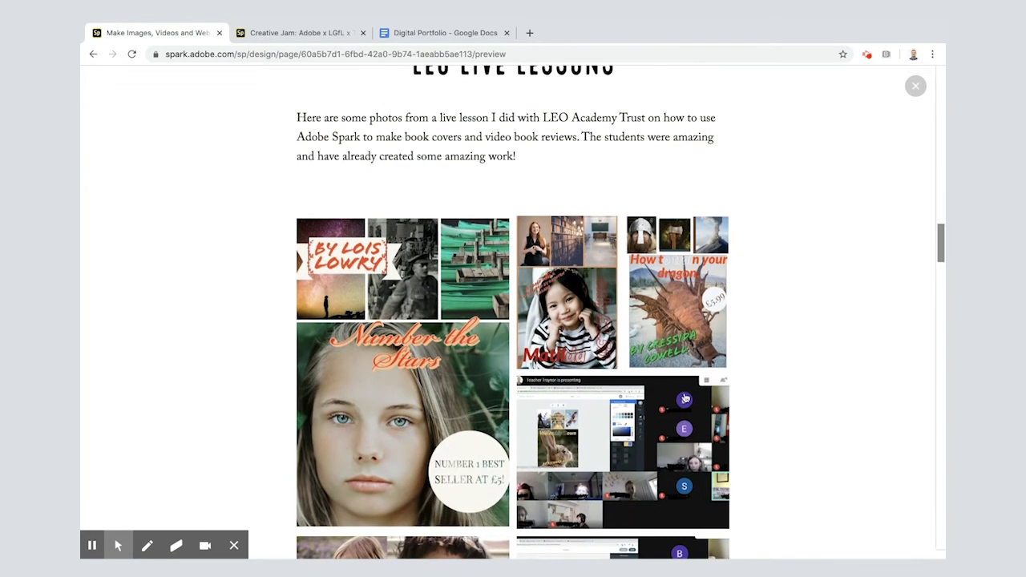
pyautogui.scroll(-5, 685, 393)
pyautogui.scroll(-5, 685, 397)
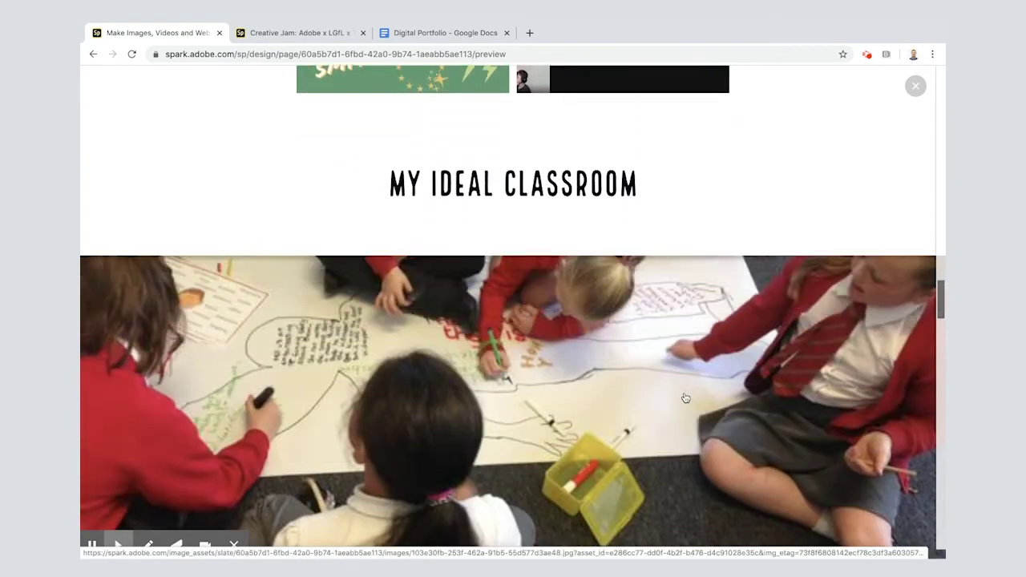
pyautogui.scroll(-3, 686, 398)
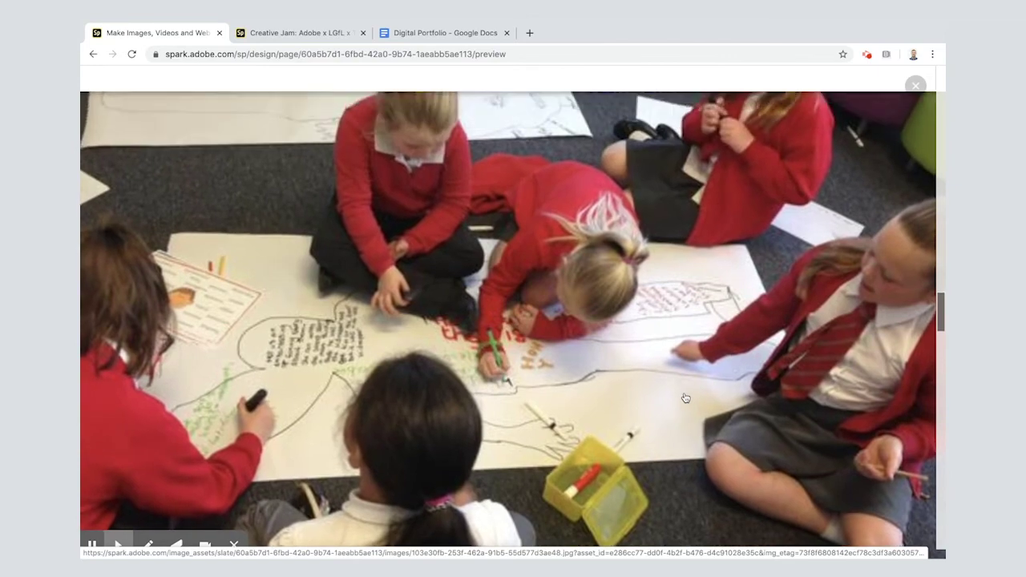
pyautogui.scroll(-5, 685, 398)
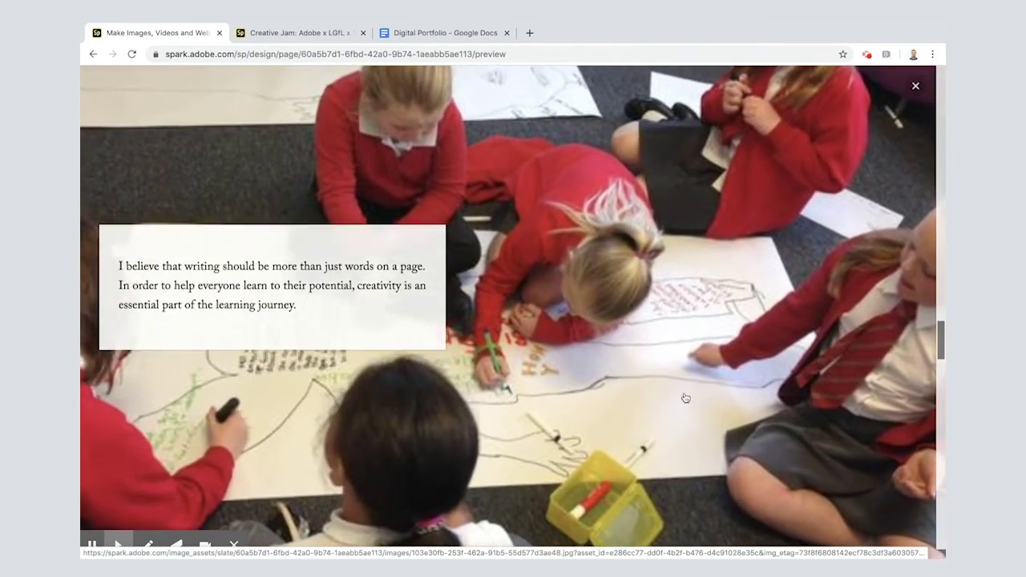
pyautogui.scroll(-6, 686, 397)
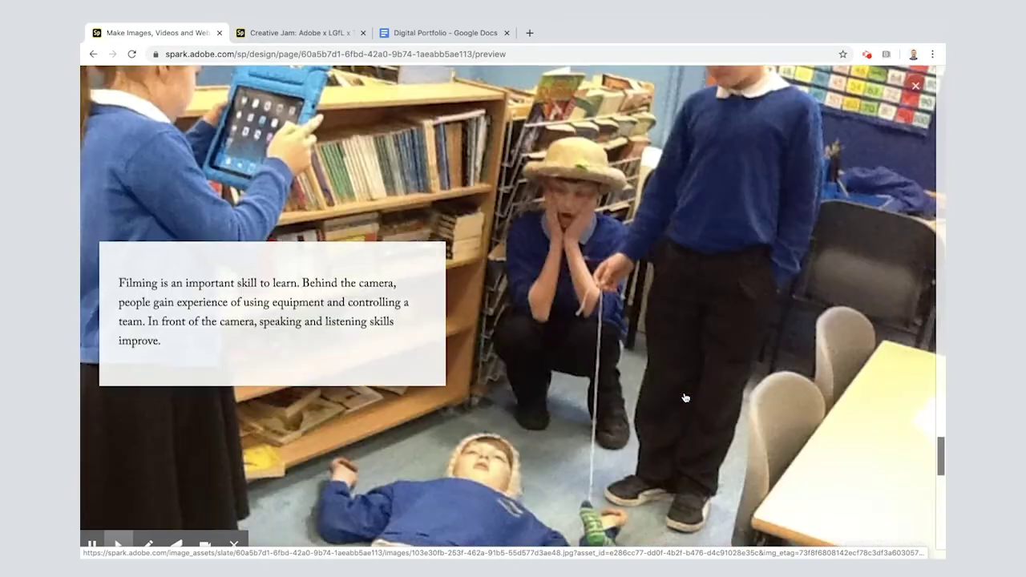
pyautogui.scroll(-5, 686, 398)
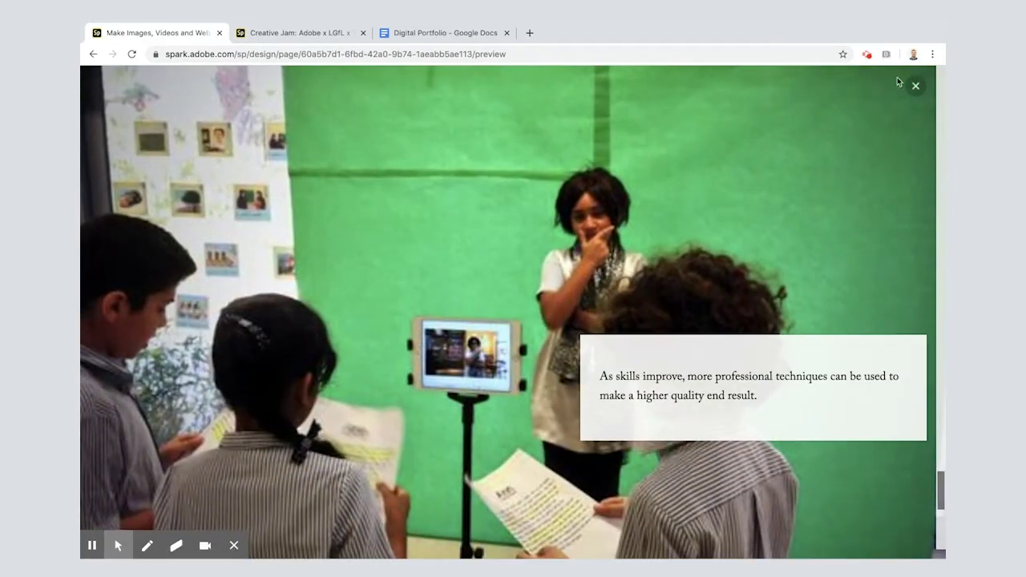
# Leave the preview, publish the page and create its shareable link
pyautogui.click(916, 85)
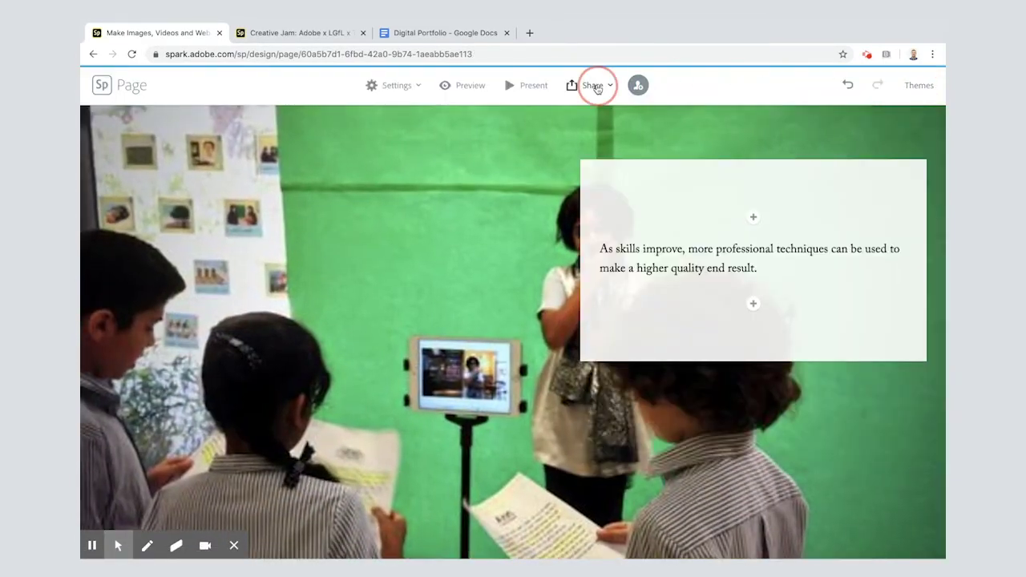
pyautogui.click(596, 86)
pyautogui.click(581, 119)
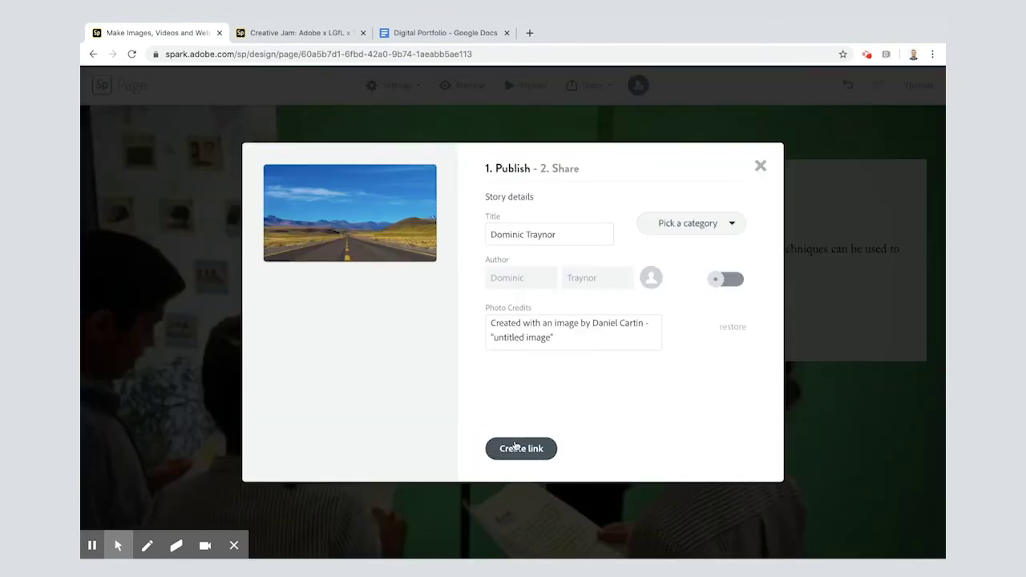
pyautogui.click(517, 447)
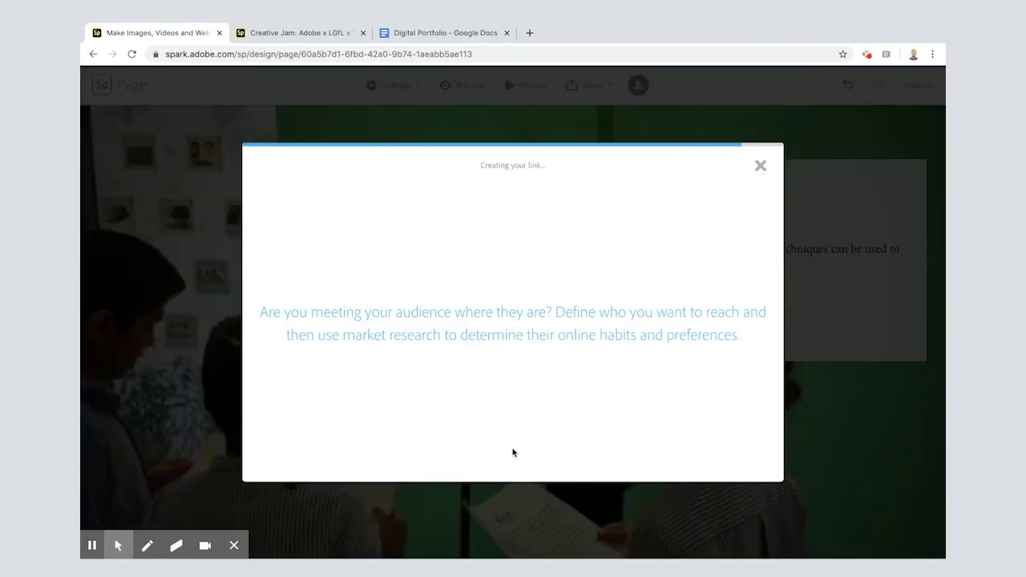